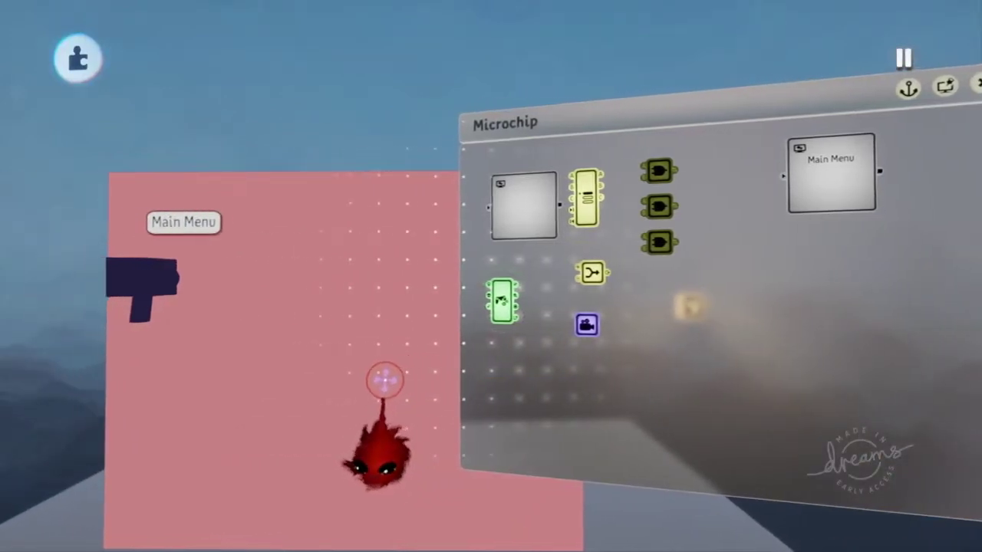
Delete the blank text displayer from the microchip
scroll(385, 381, "left", 2)
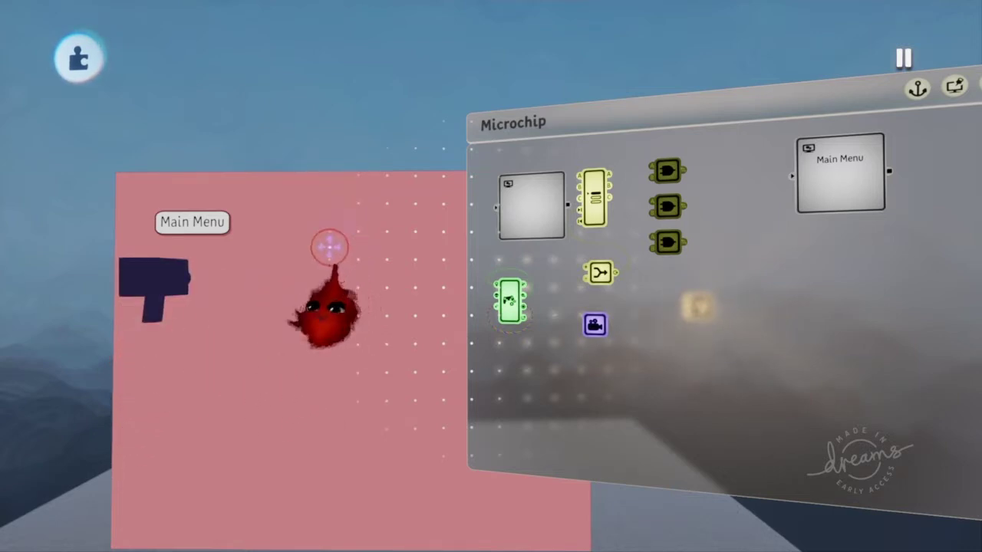
middle_click_drag(407, 188, 386, 239)
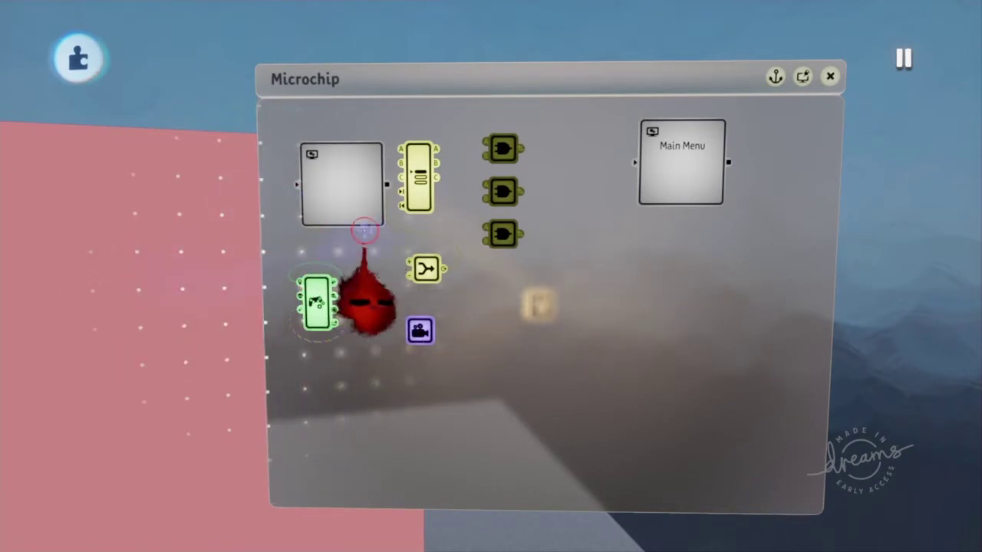
key("Delete")
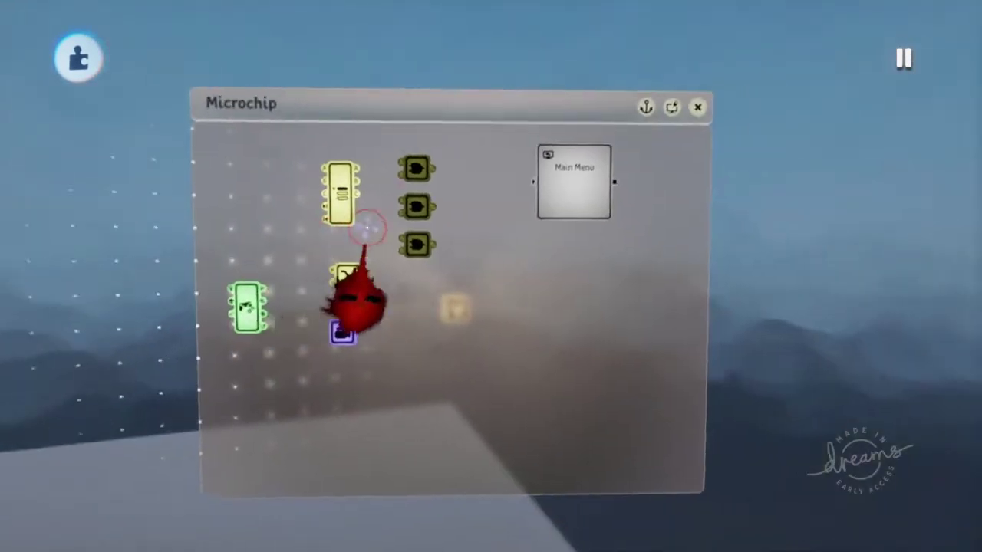
Clone the Main Menu text displayer three times inside the microchip
left_click(509, 178)
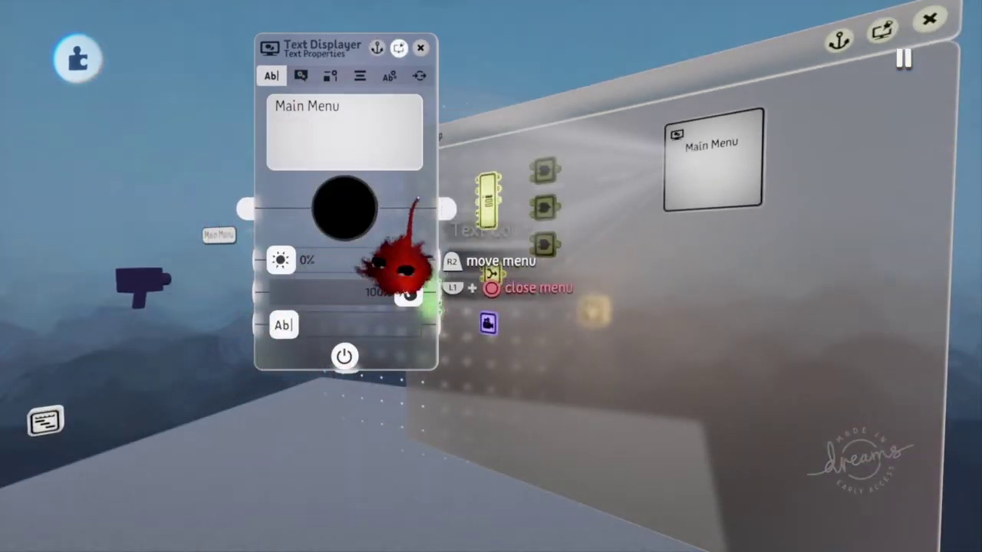
key("Escape")
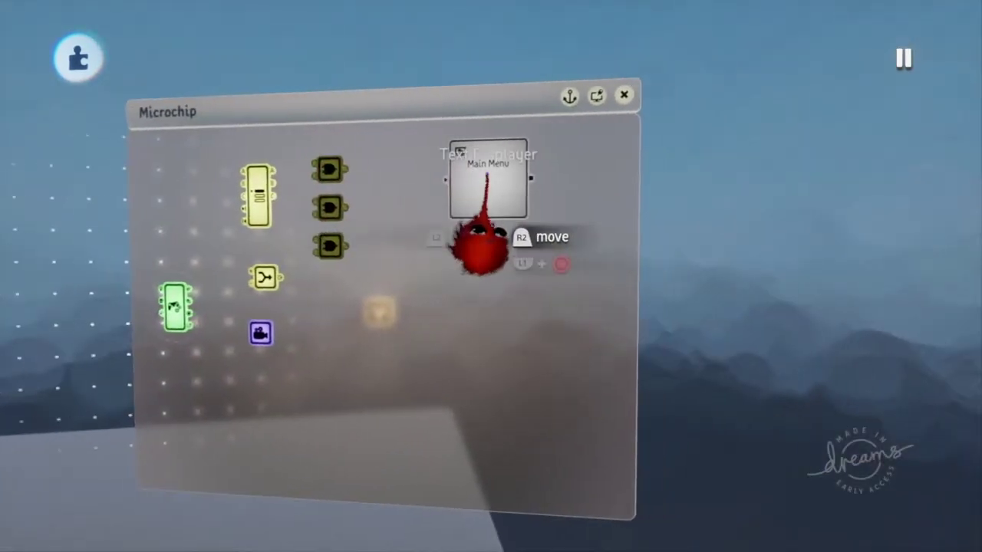
mouse_move(484, 184)
left_mouse_down()
mouse_move(469, 282)
mouse_move(588, 269)
mouse_move(587, 280)
left_mouse_up()
mouse_move(585, 338)
left_mouse_down()
mouse_move(526, 377)
mouse_move(487, 423)
mouse_move(478, 410)
mouse_move(459, 472)
left_mouse_up()
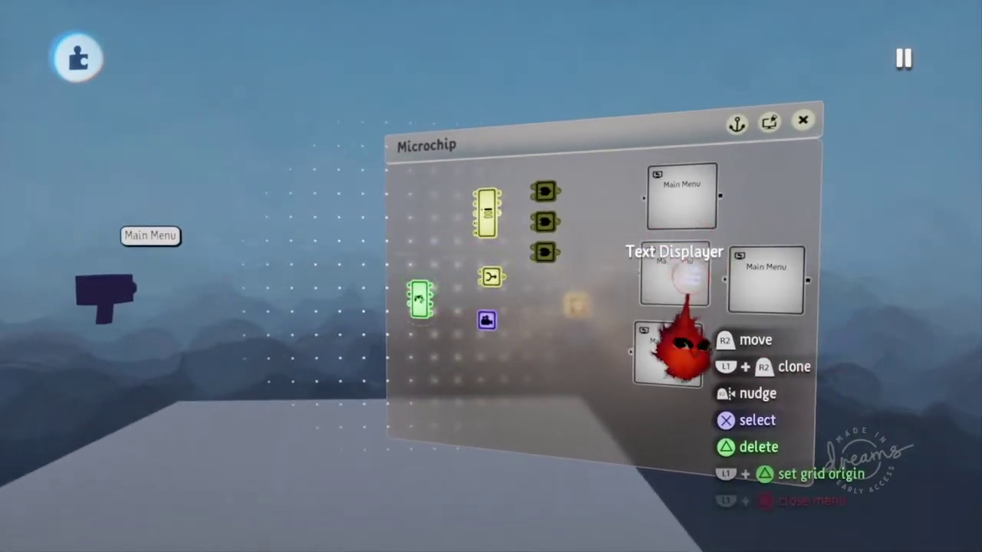
Reposition the three cloned on-screen labels into an evenly spaced vertical stack directly below the original Main Menu label
left_click(680, 274)
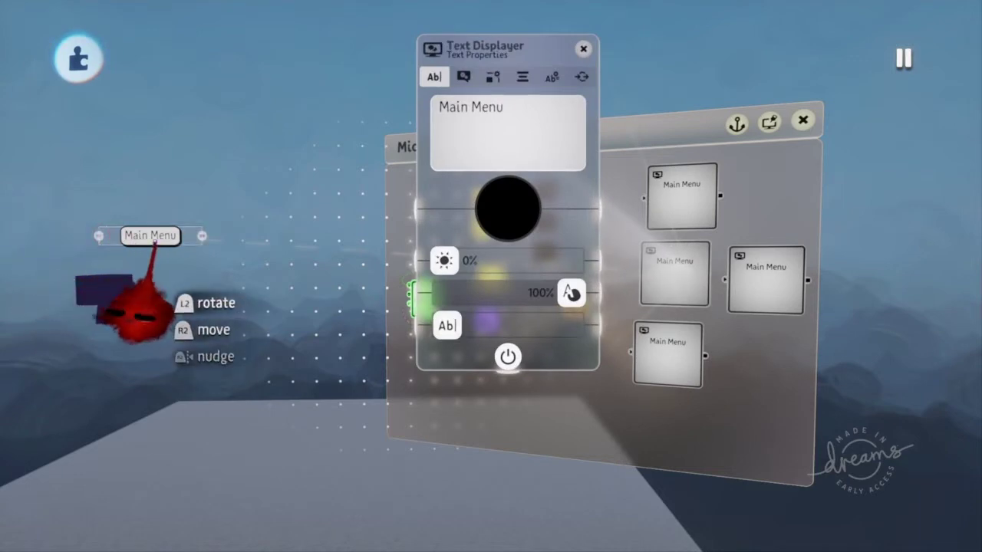
left_click_drag(148, 239, 139, 269)
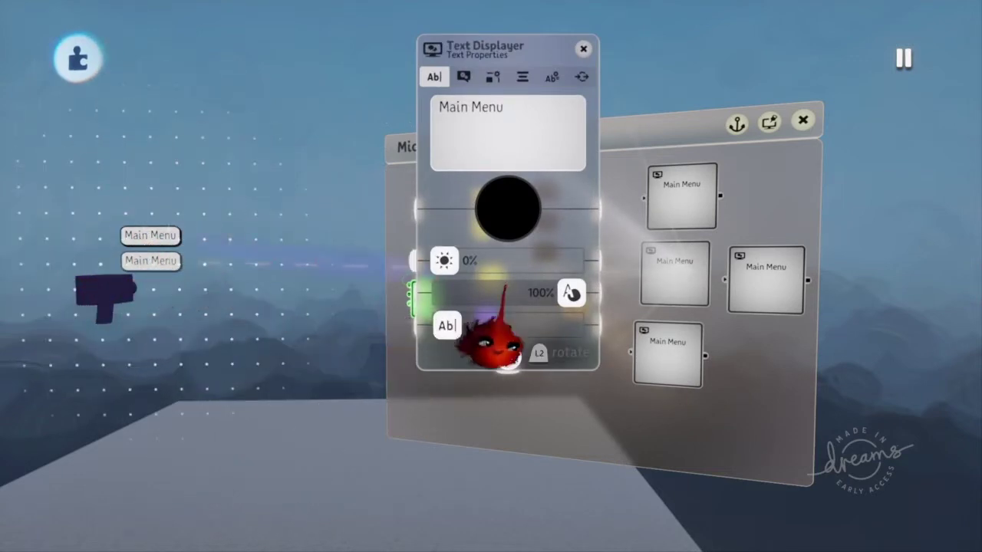
left_click(759, 275)
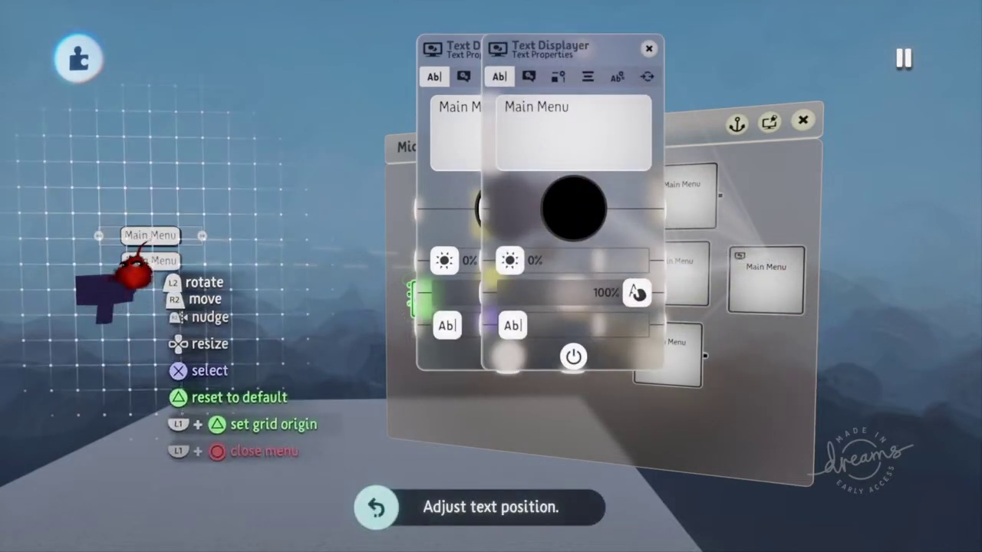
mouse_move(142, 247)
left_mouse_down()
mouse_move(130, 301)
mouse_move(151, 299)
left_mouse_up()
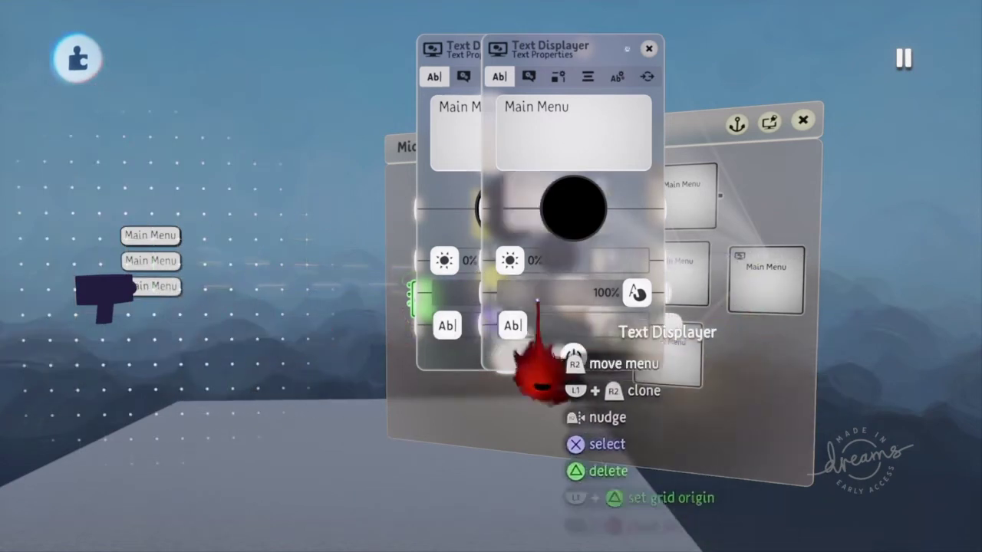
left_click_drag(146, 288, 138, 336)
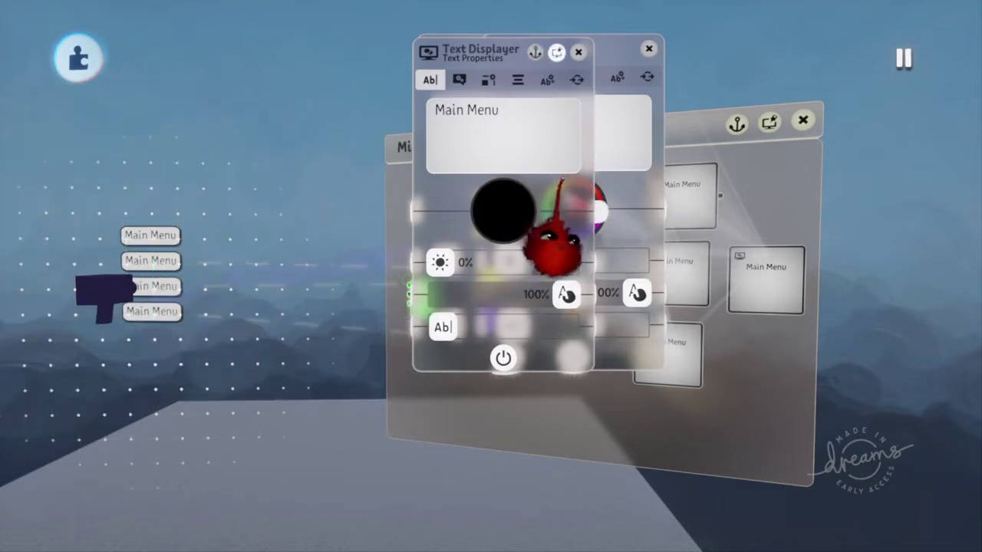
key("Escape")
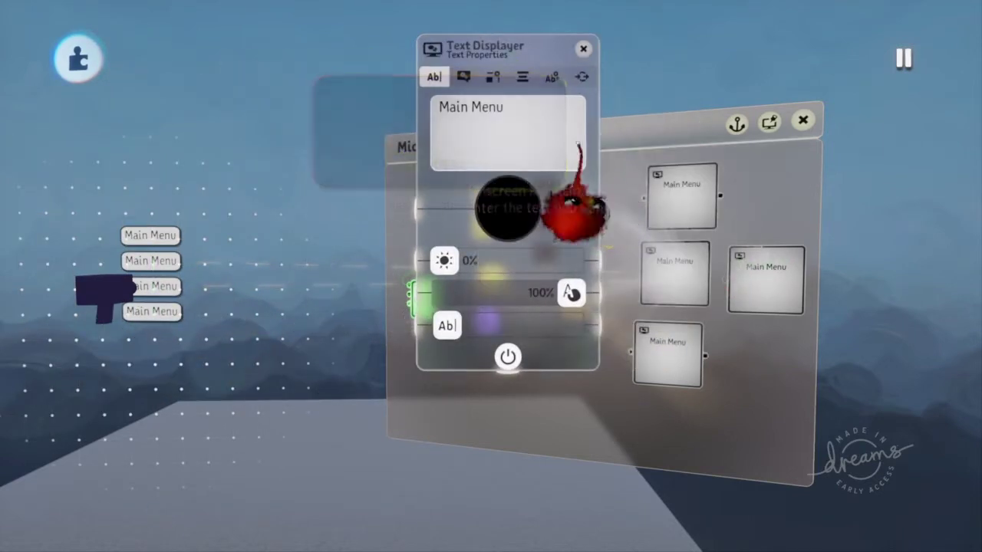
key("Escape")
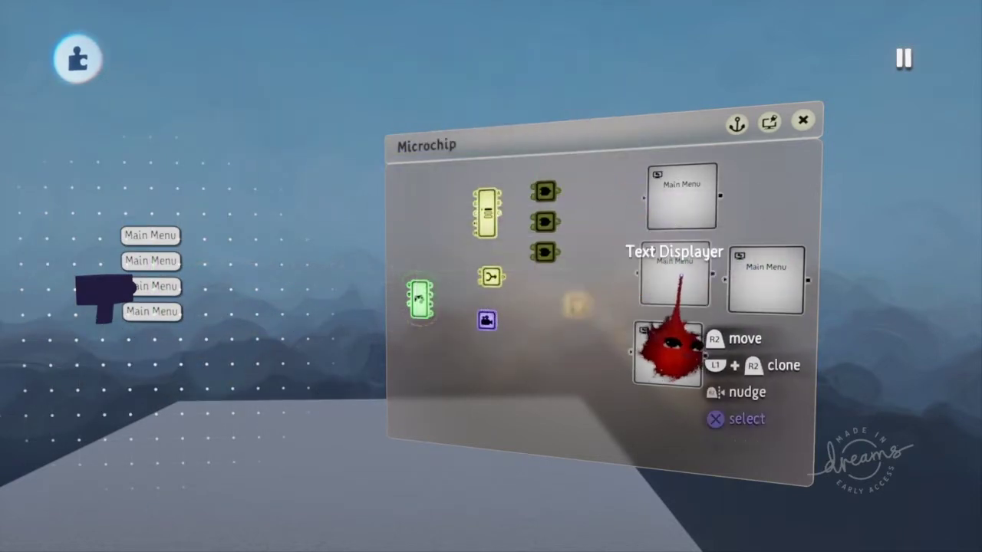
Hide the text box and border of the cloned text displayer directly below the original
left_click(681, 269)
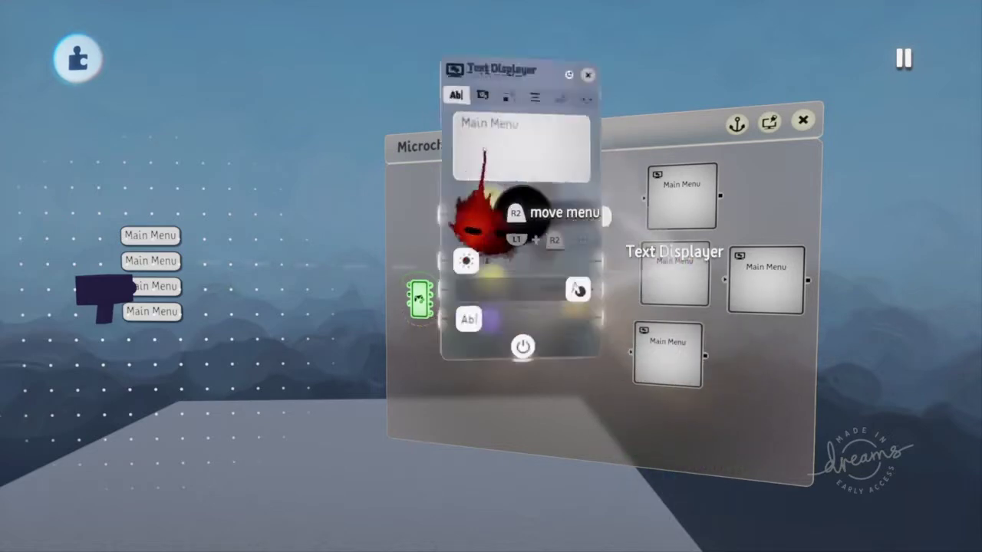
left_click(458, 76)
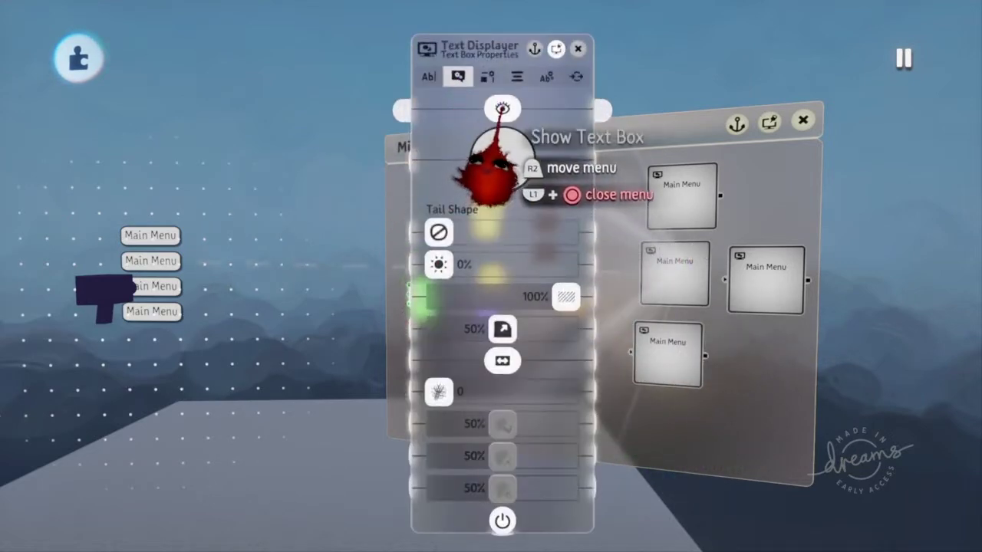
left_click(487, 76)
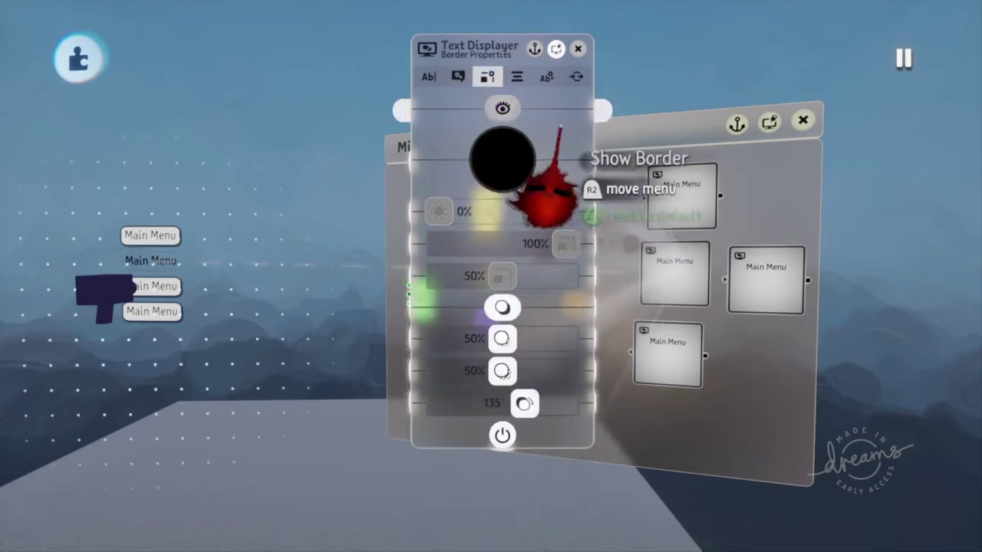
key("Escape")
Hide the text box and border of the cloned displayer that controls the third label in the stack
left_click(769, 264)
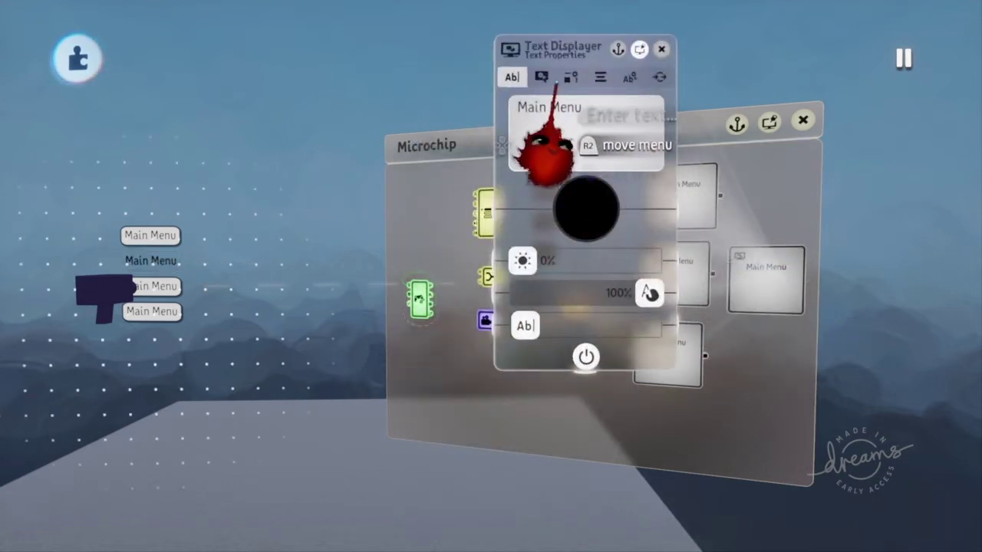
left_click(542, 77)
left_click(571, 77)
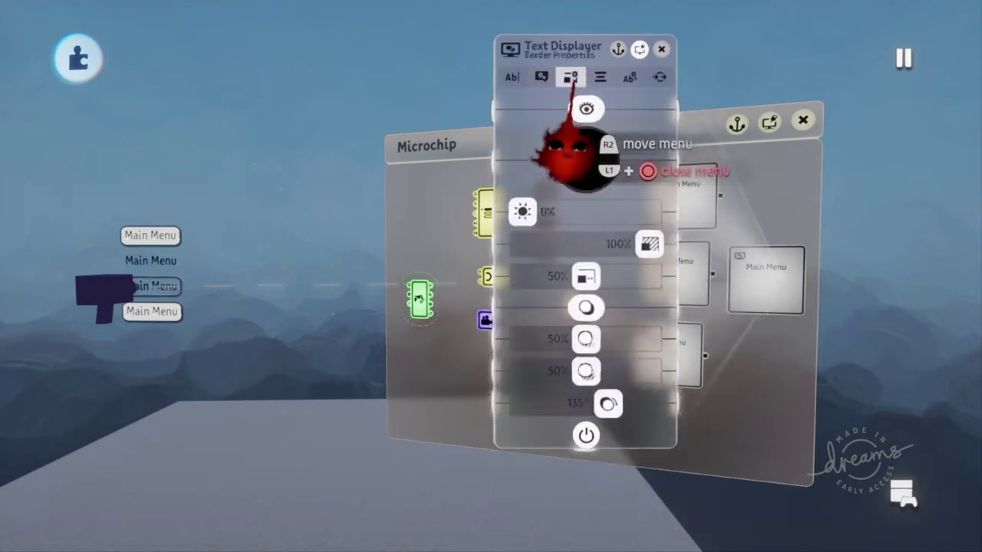
key("Escape")
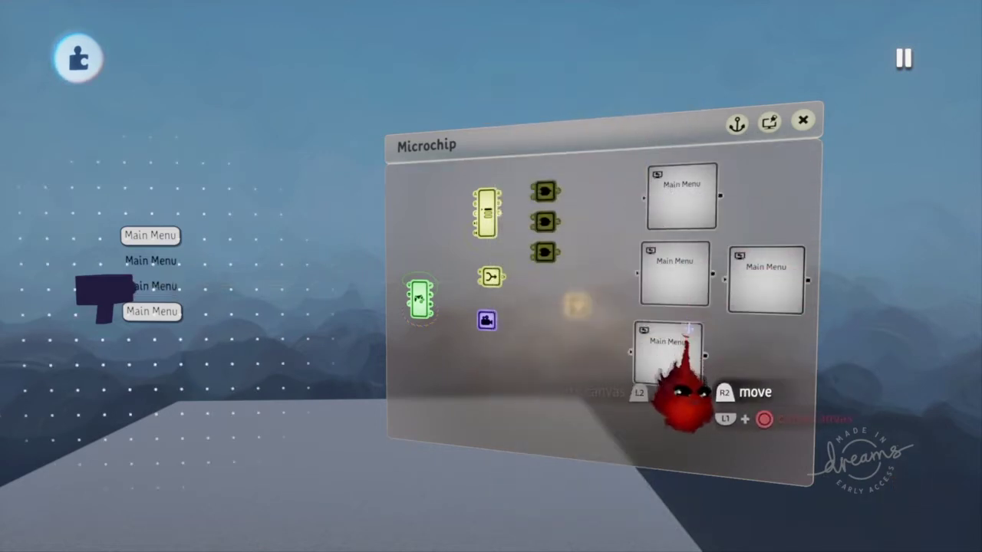
Hide the text box and border of the cloned displayer that controls the lowest label
left_click(664, 359)
left_click(464, 79)
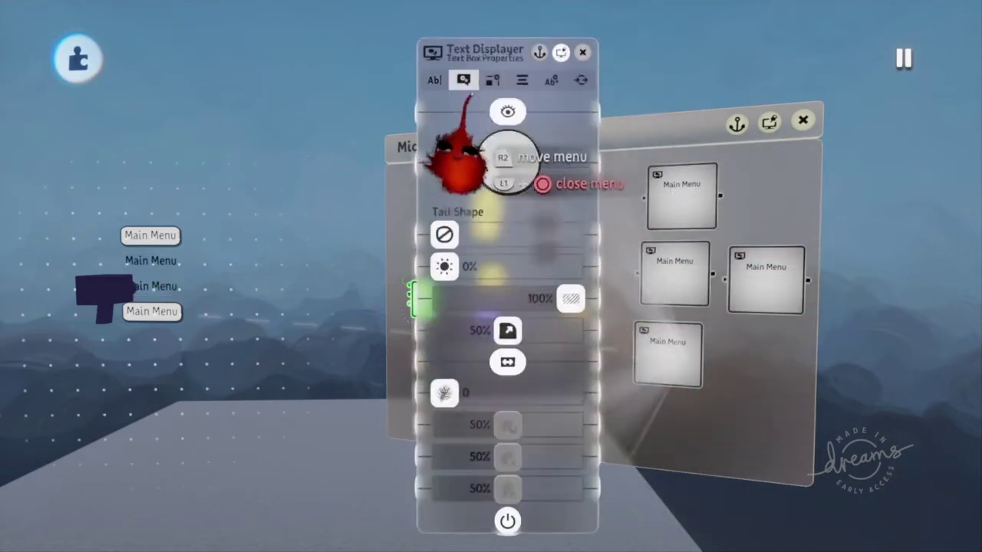
left_click(493, 80)
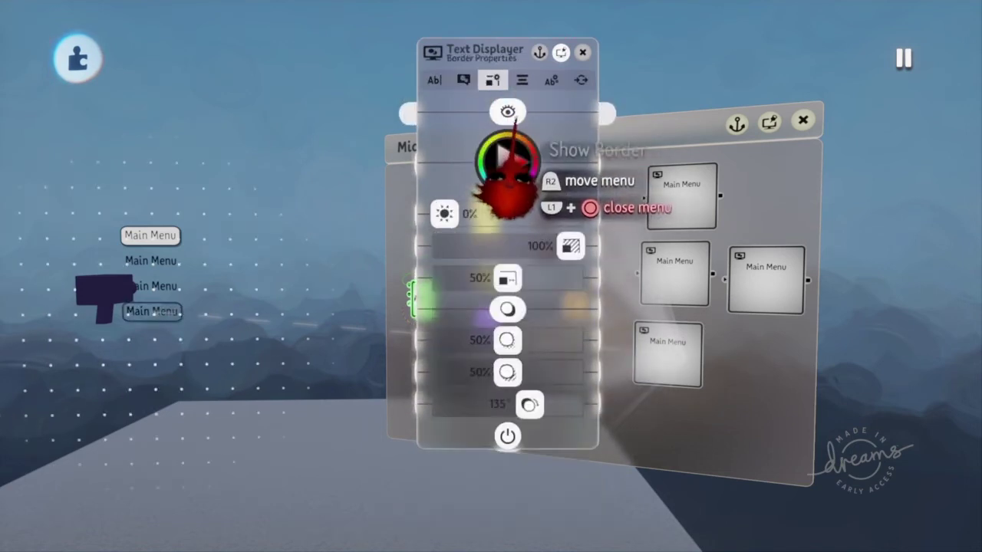
key("Escape")
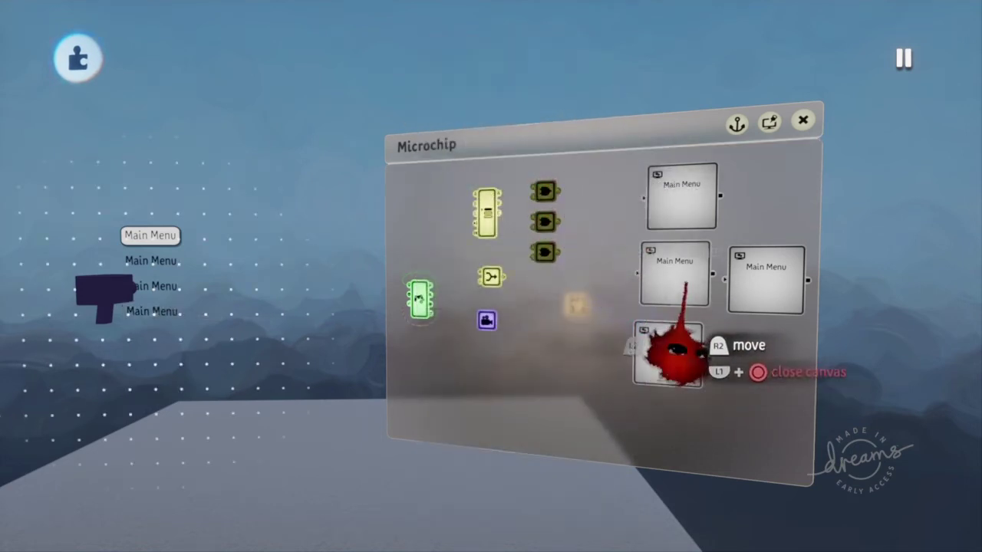
Select the three cloned text displayers together and set their text colour to bright green with 3% glow
left_click(671, 265)
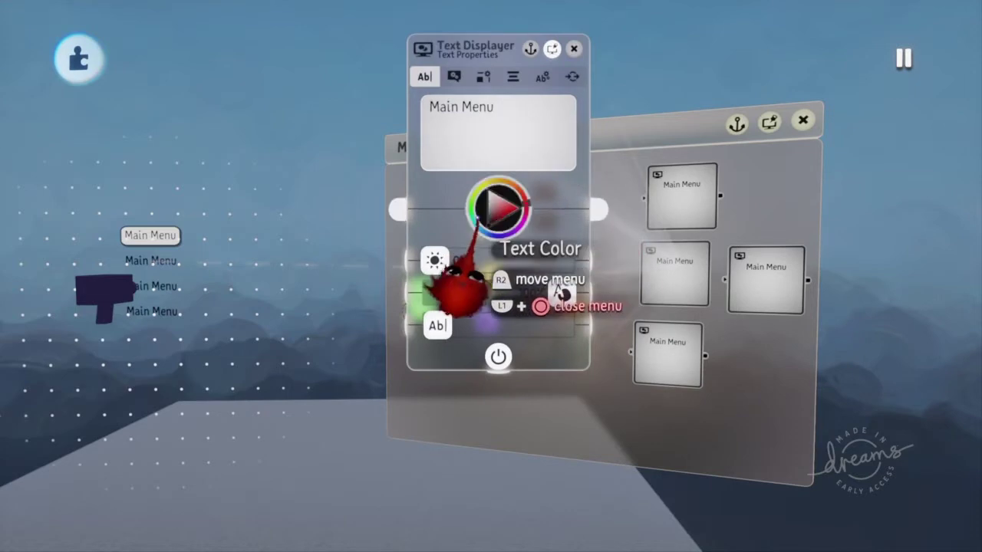
key("Escape")
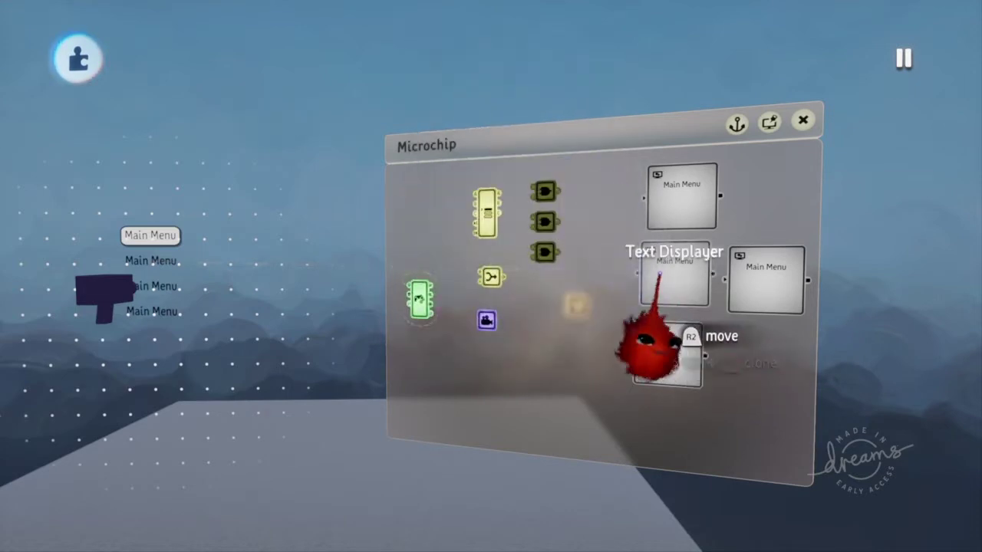
left_click(660, 274)
left_click(767, 276)
left_click(678, 349)
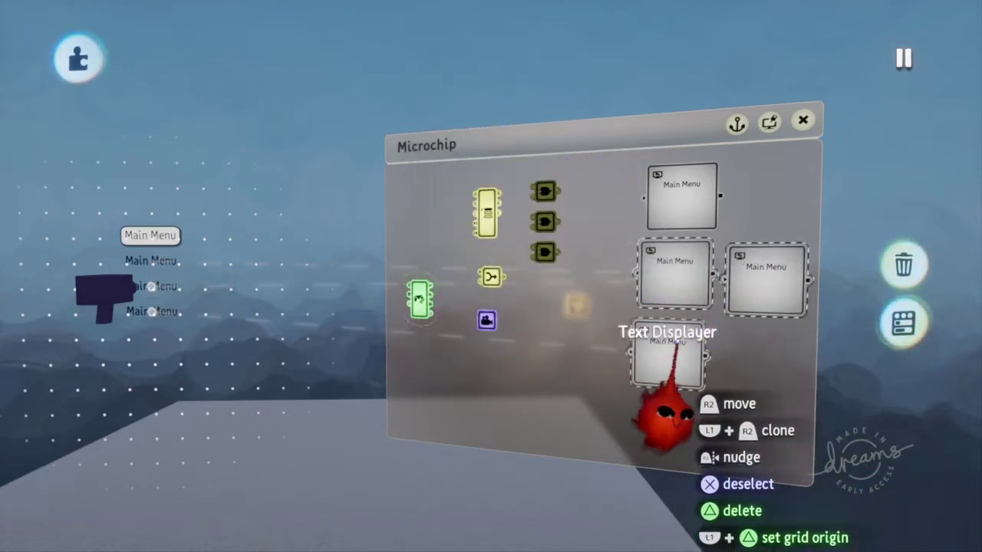
left_click(661, 293)
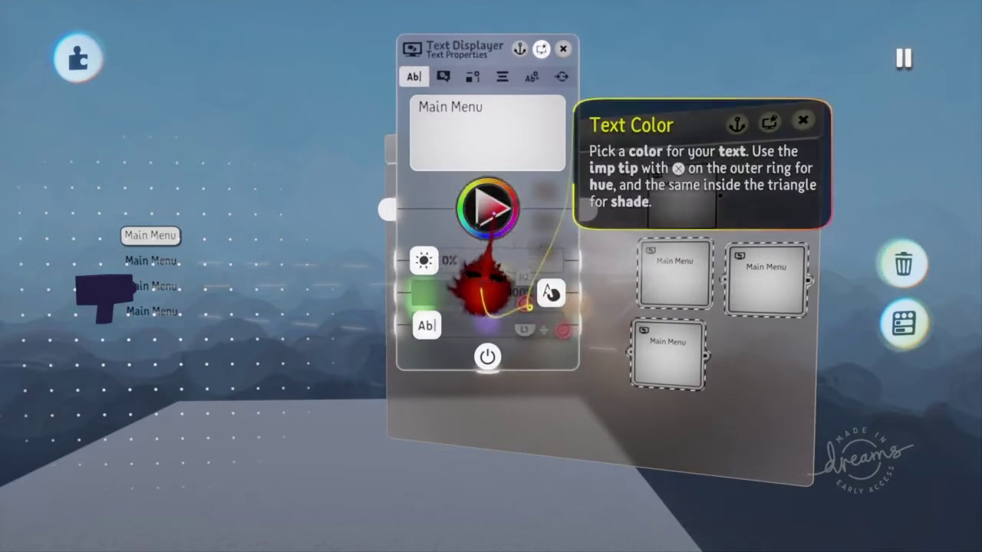
left_click_drag(492, 208, 540, 208)
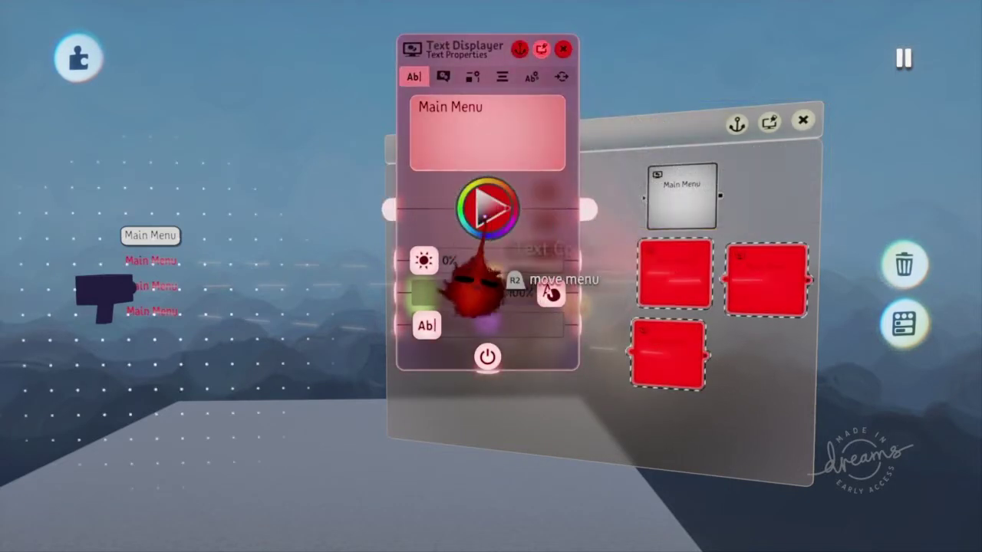
left_click_drag(460, 208, 458, 206)
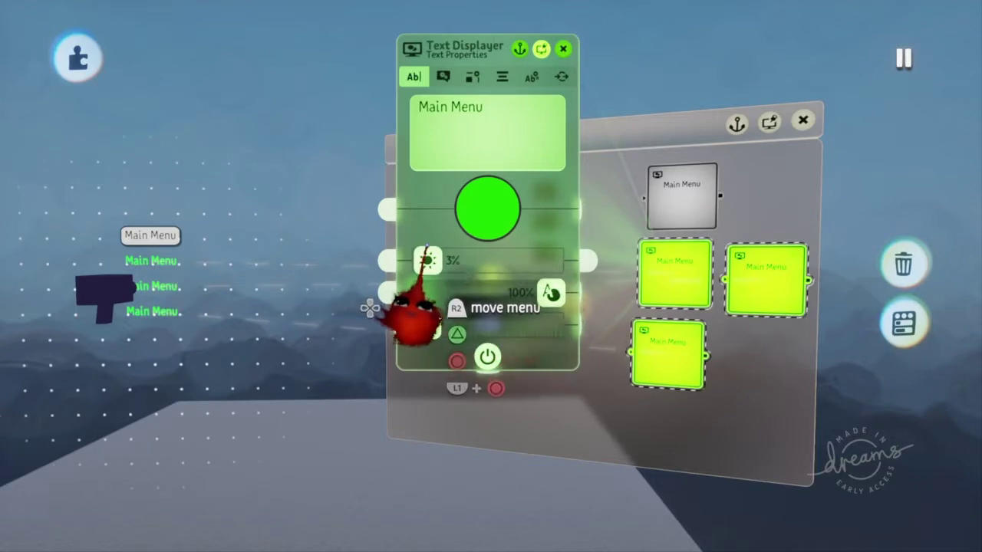
key("Escape")
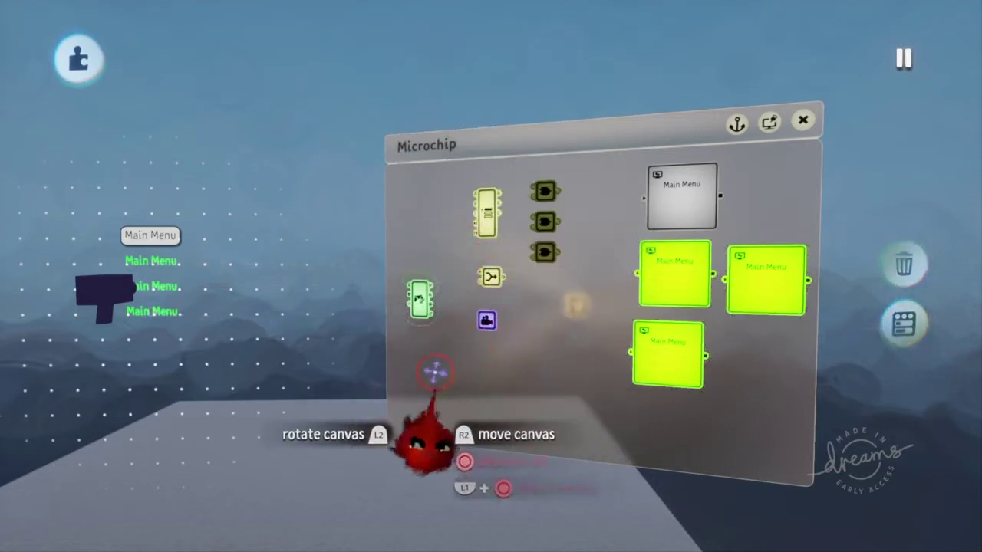
key("Escape")
Wire the controller sensor's Possessed output to the input port of the original Main Menu text displayer
scroll(485, 253, "up", 5)
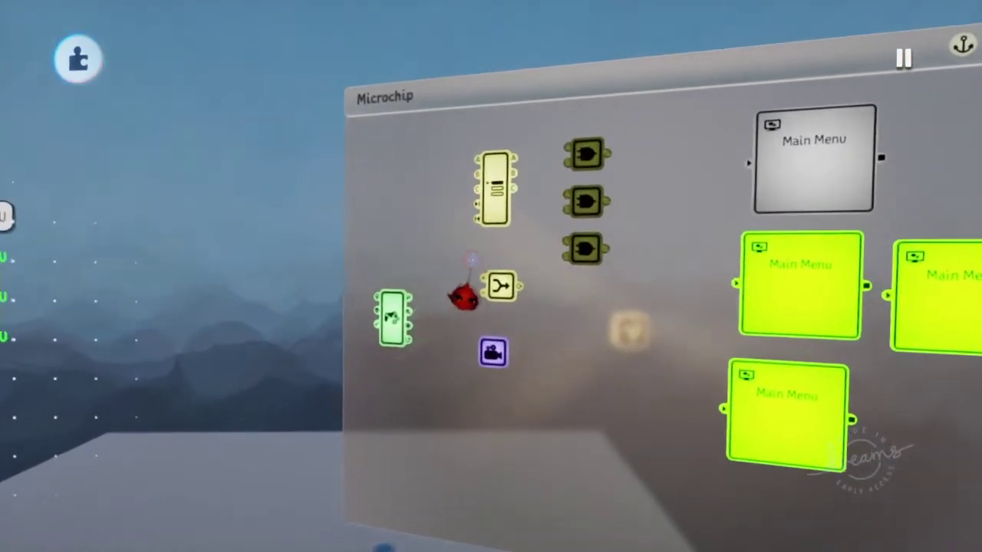
scroll(408, 294, "down", 3)
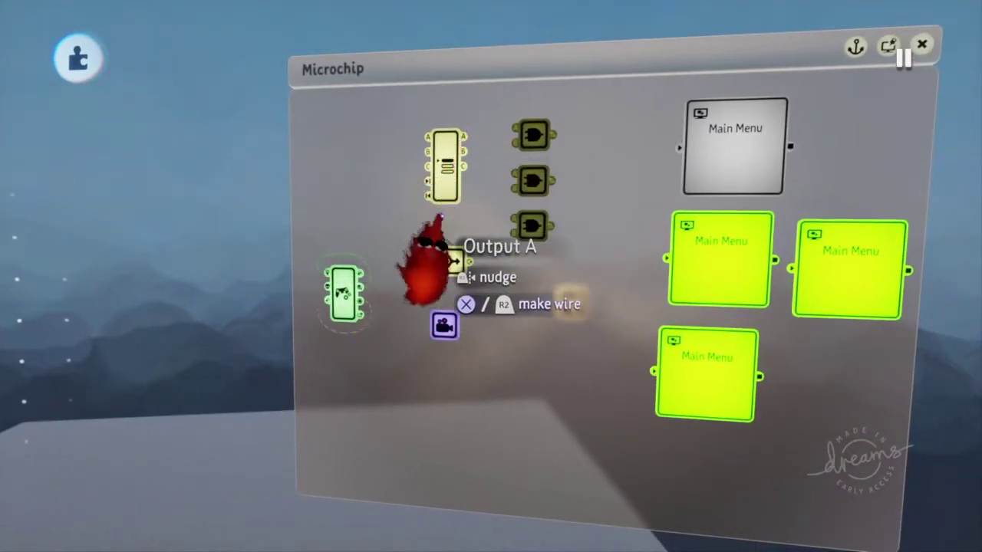
left_click(343, 293)
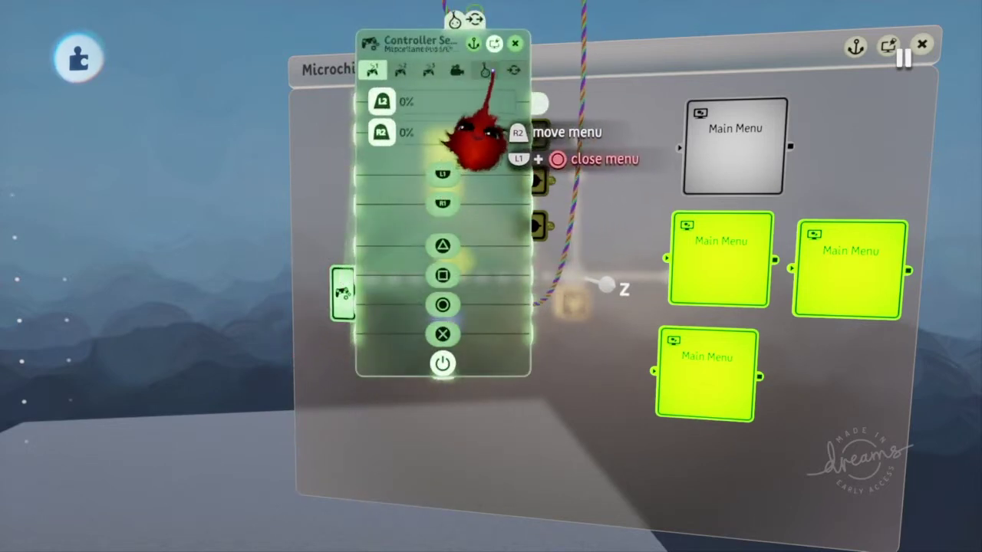
left_click(484, 70)
left_click(514, 70)
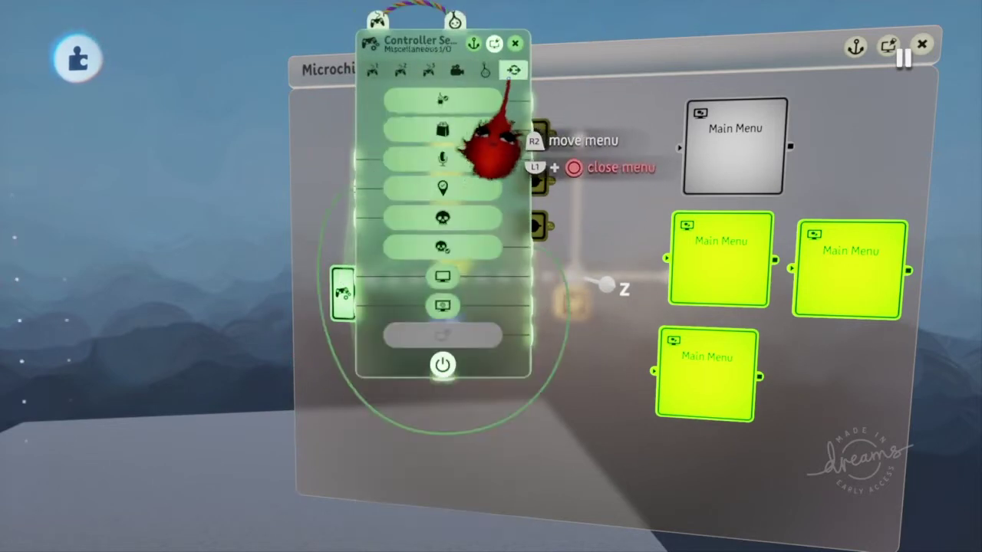
left_click_drag(491, 165, 322, 184)
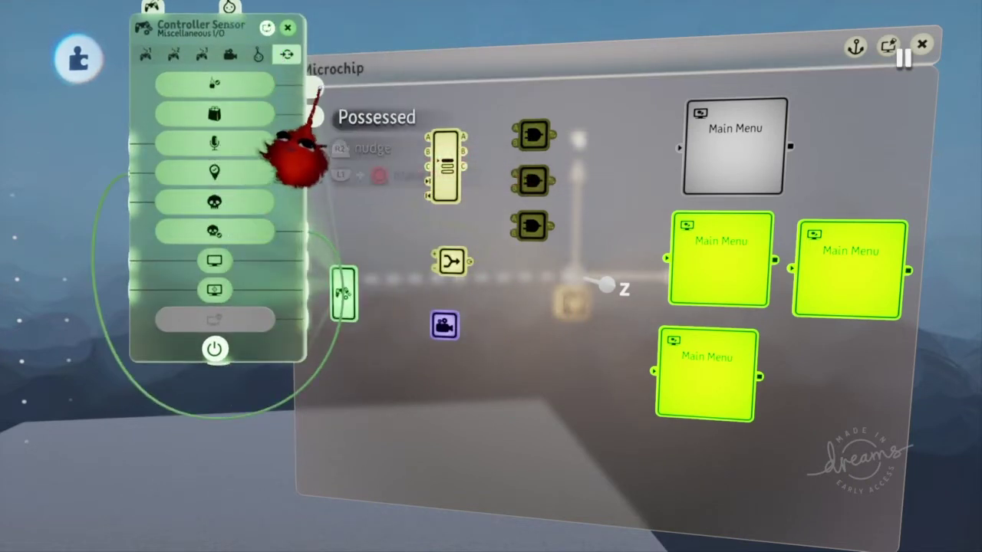
left_click_drag(314, 90, 679, 150)
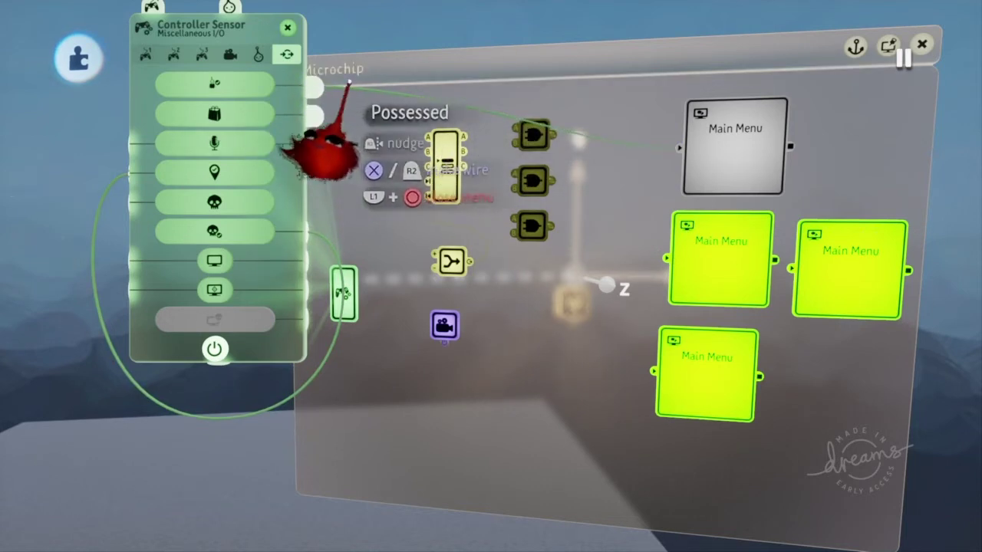
Wire the controller sensor's Possessed output to the input ports of the three cloned green text displayers
left_click_drag(350, 81, 664, 259)
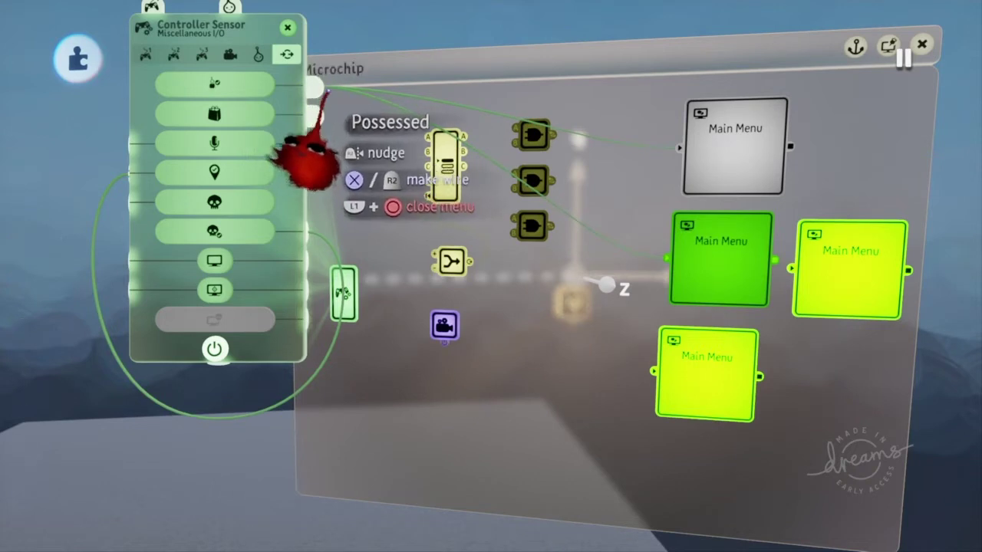
left_click_drag(326, 92, 800, 270)
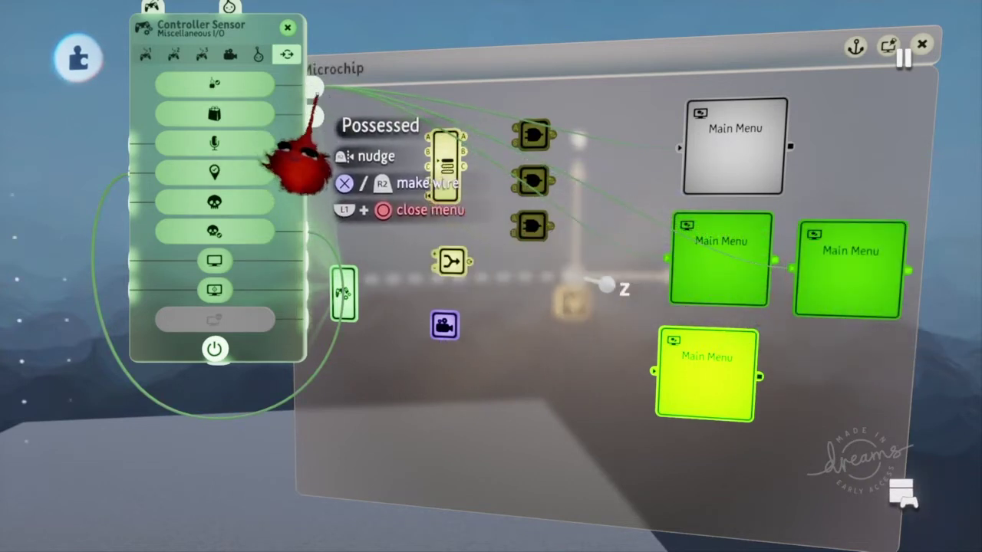
left_click_drag(314, 92, 653, 372)
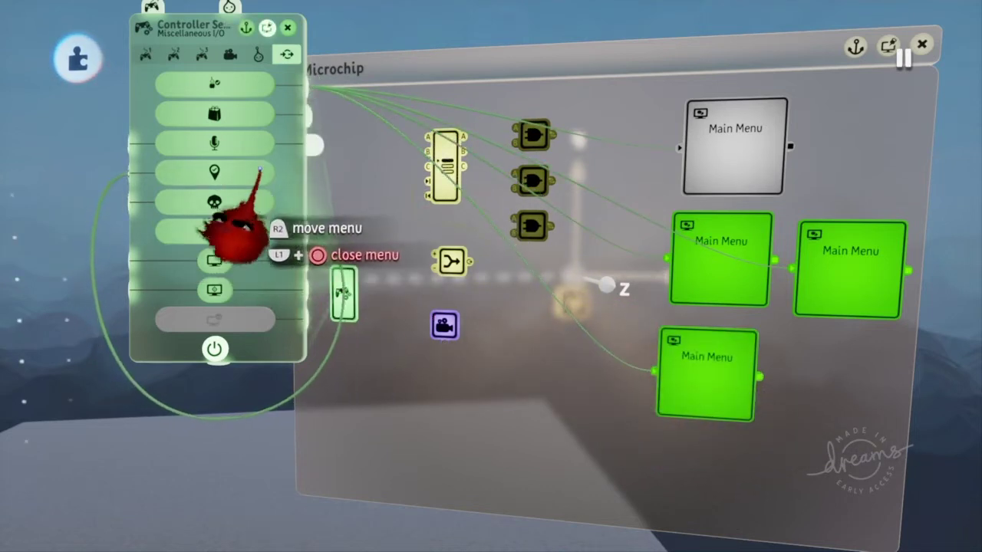
key("Escape")
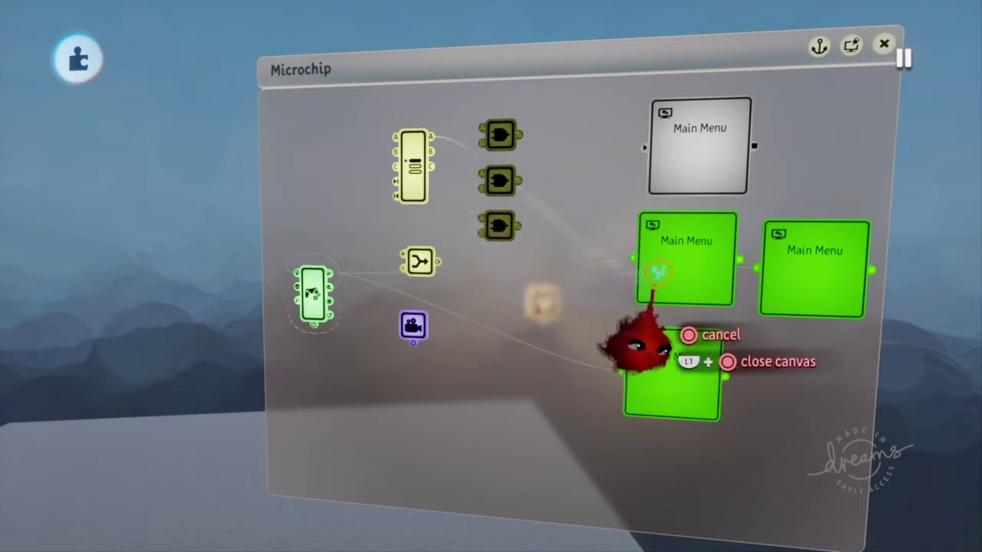
Wire selector outputs A and B to the Text Brightness inputs of the first and second green text displayers
left_click(683, 265)
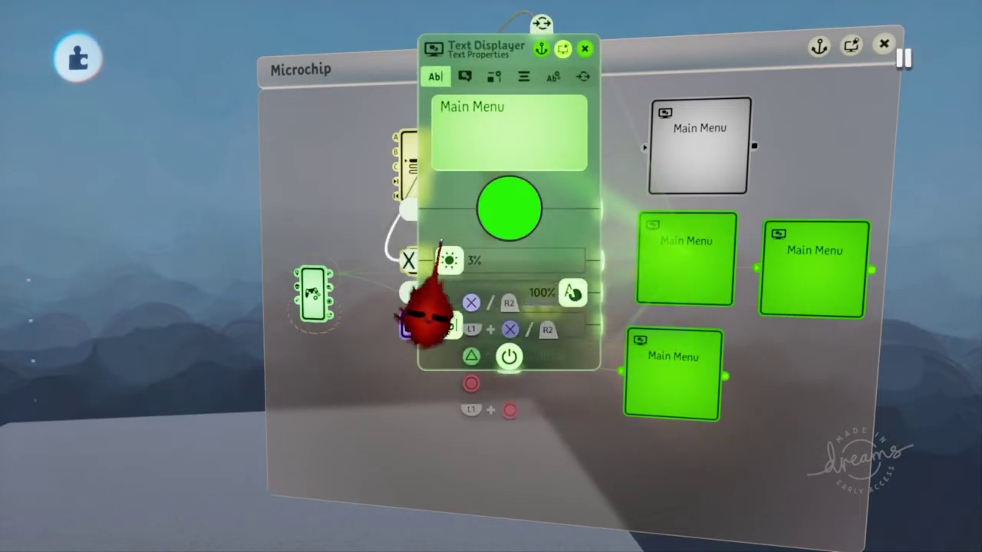
left_click(434, 253)
left_click(836, 263)
left_click(830, 331)
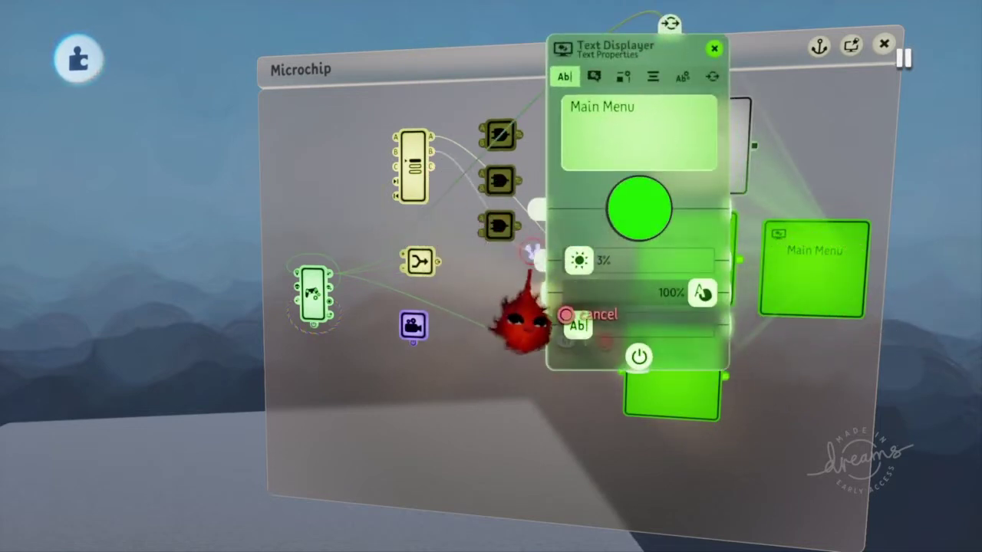
left_click(536, 262)
key("Escape")
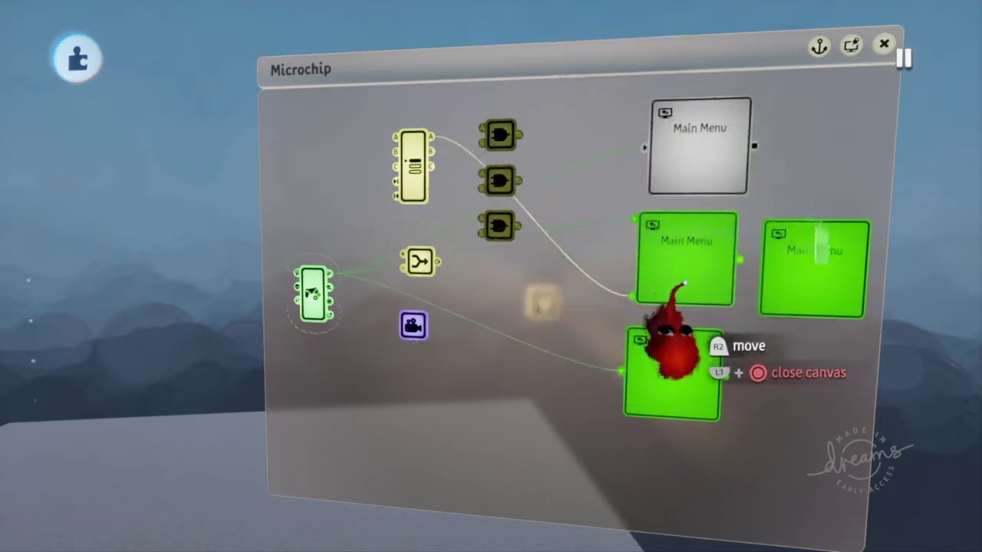
Wire selector output C to the Text Brightness input of the lowest green text displayer
left_click(665, 399)
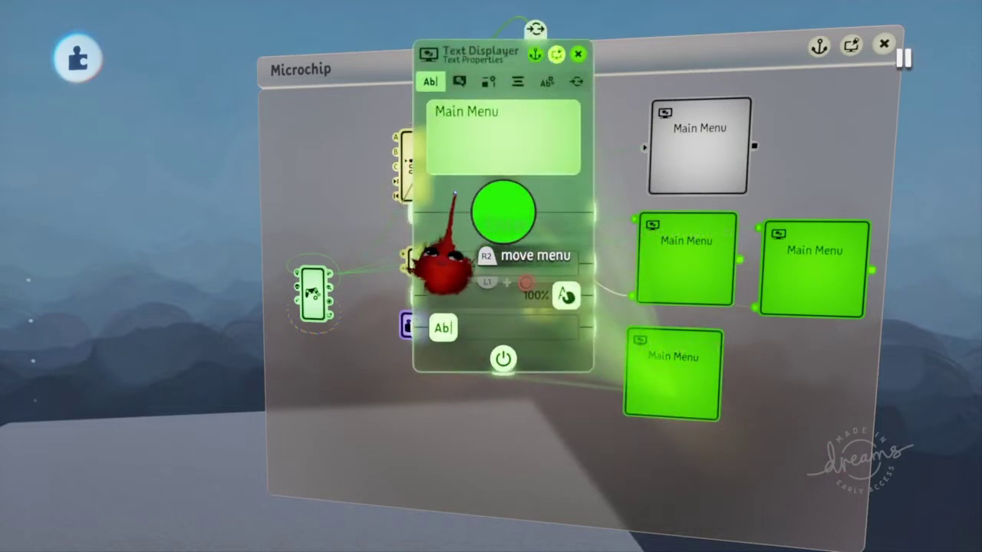
left_click_drag(455, 194, 689, 190)
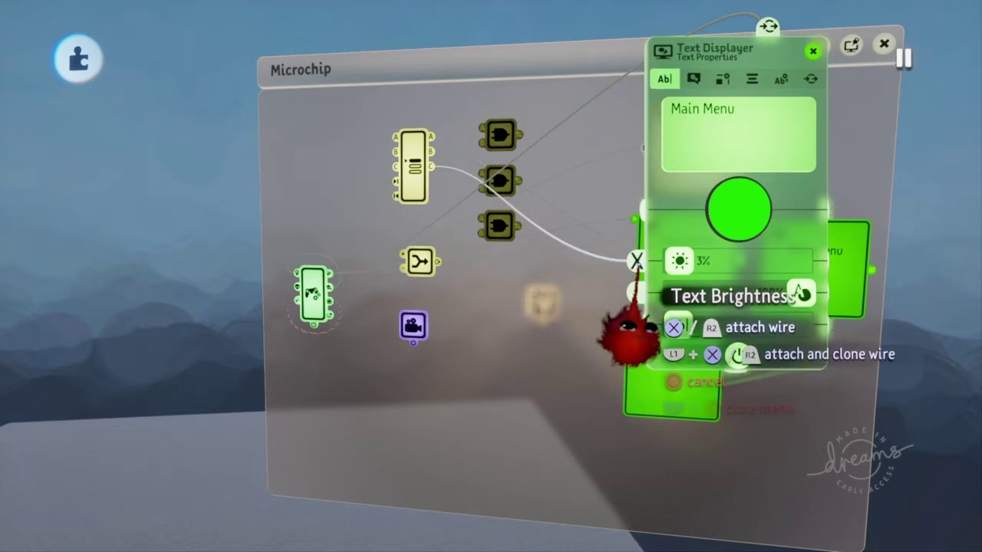
left_click(637, 263)
key("Escape")
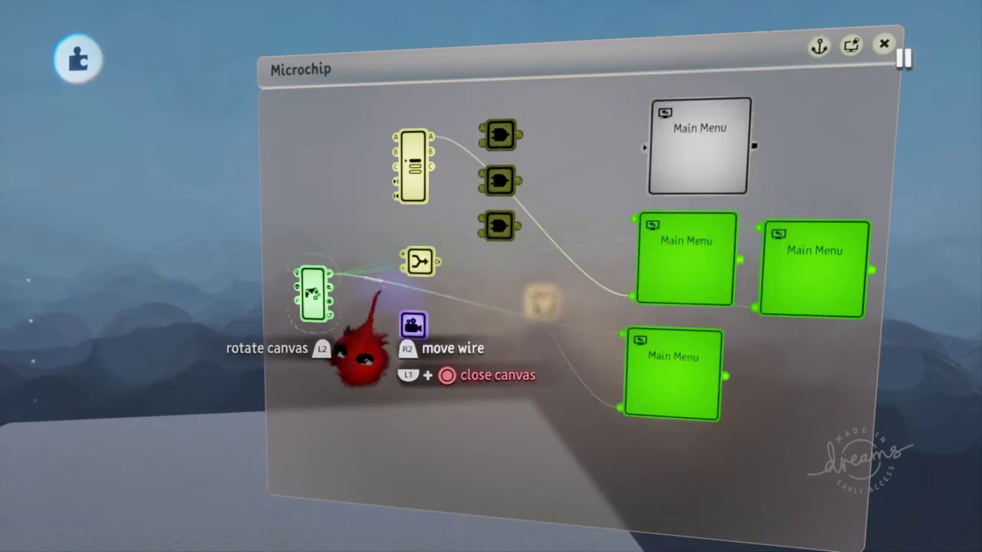
Wire the controller sensor's directional Up and Down Button outputs to the two inputs of the signal combiner
left_click(315, 292)
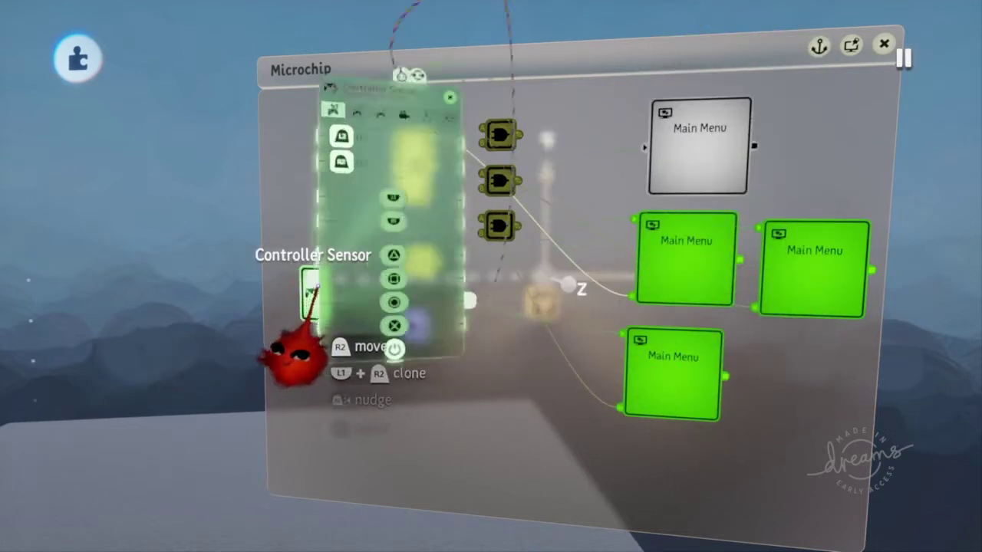
left_click_drag(341, 288, 115, 322)
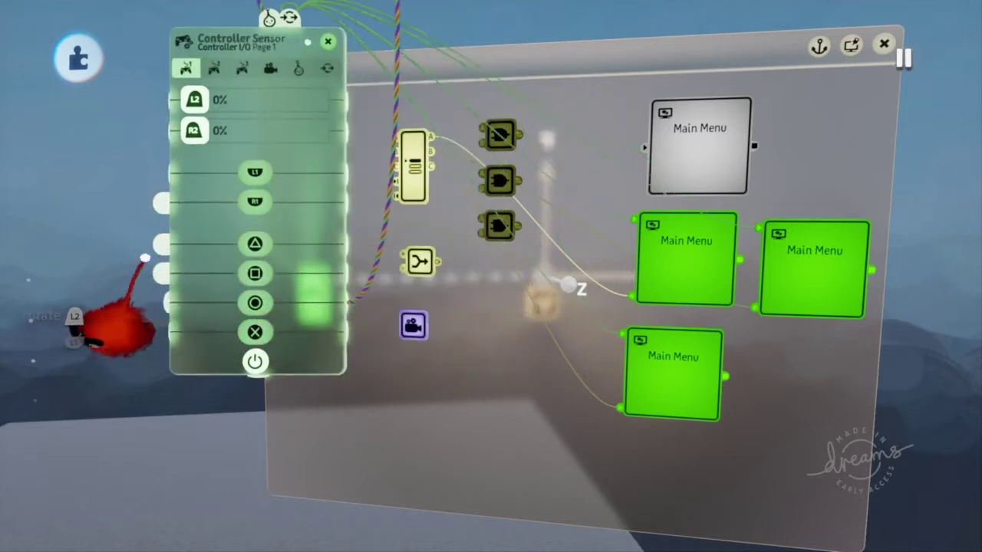
left_click(224, 69)
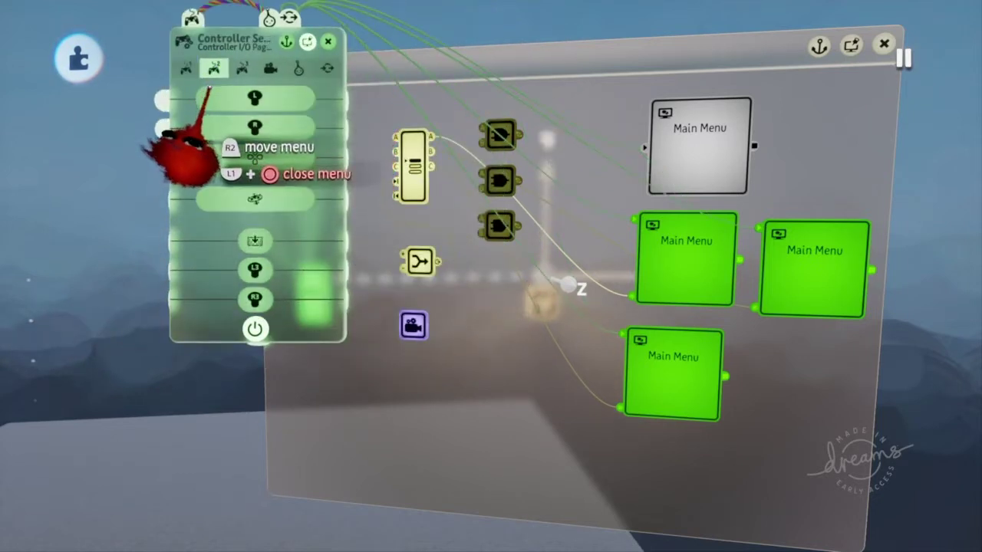
left_click(241, 69)
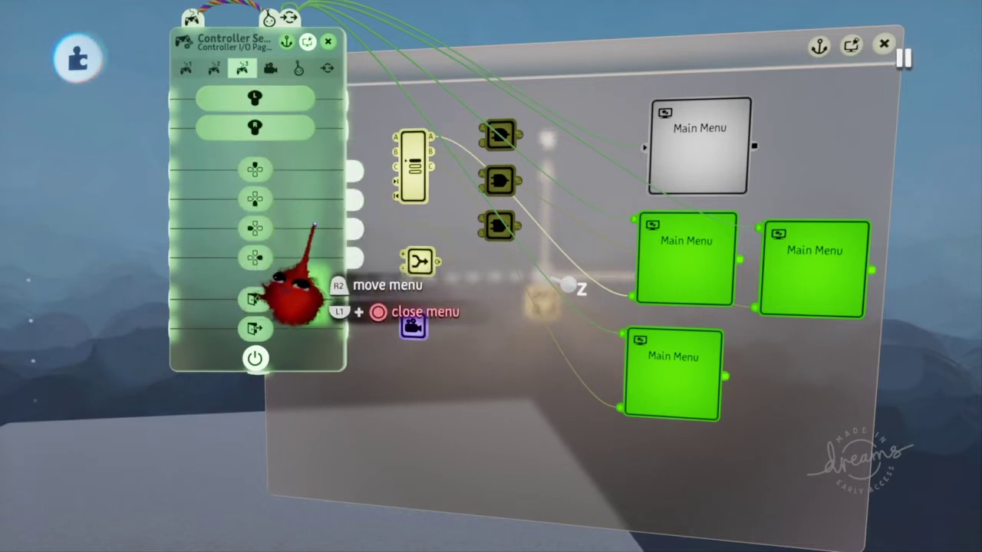
left_click_drag(316, 231, 240, 230)
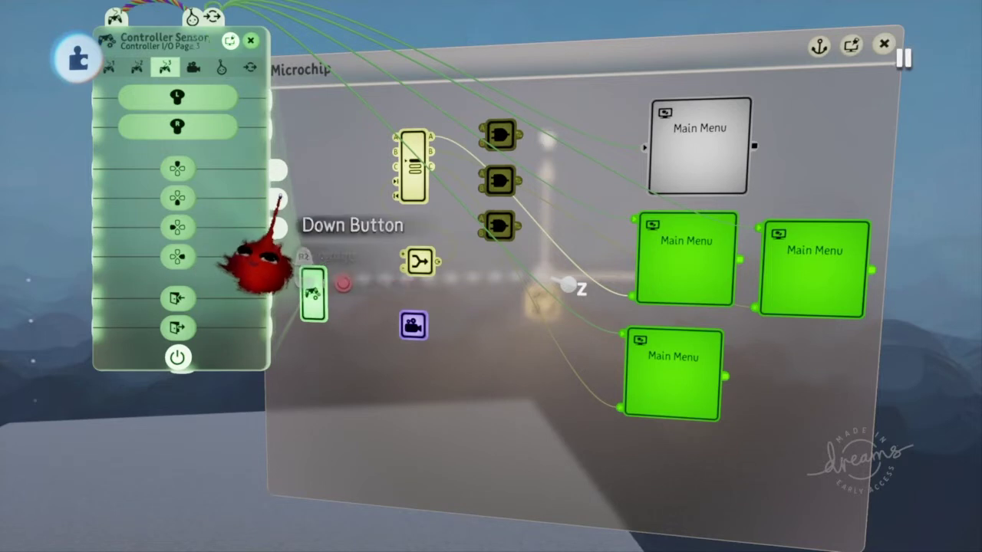
left_click(391, 341)
key("Escape")
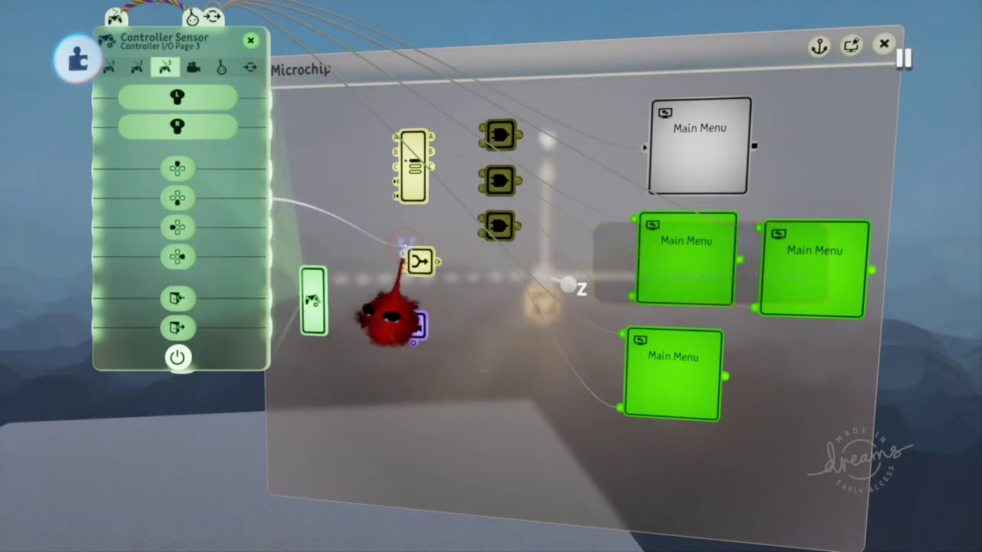
left_click(391, 322)
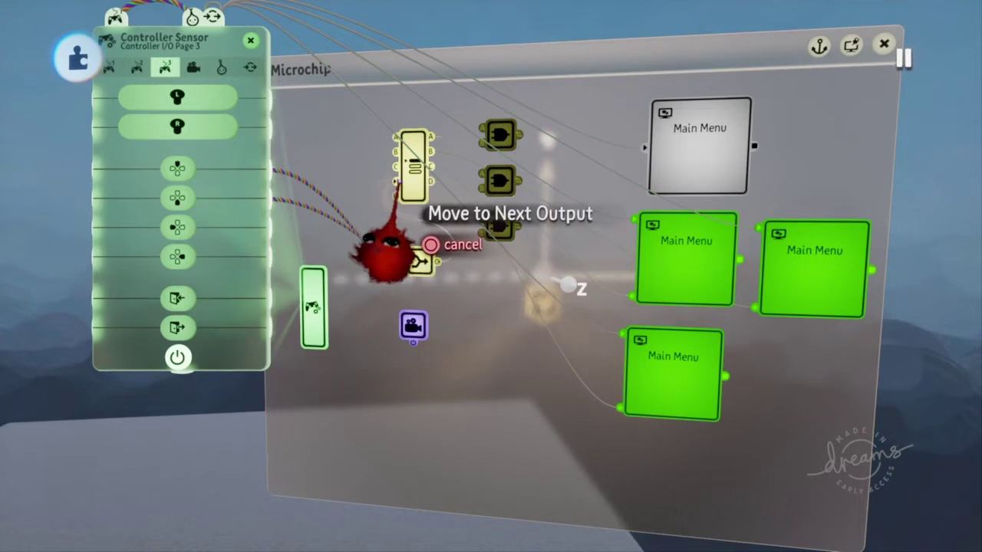
Wire the signal combiner's output to the selector's Move to Next Output input
mouse_move(387, 252)
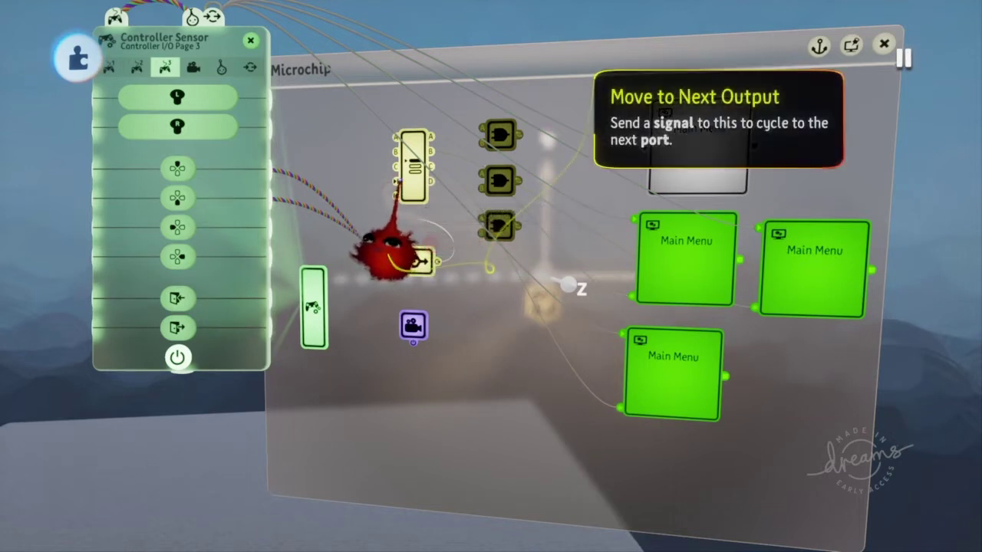
left_click(395, 182)
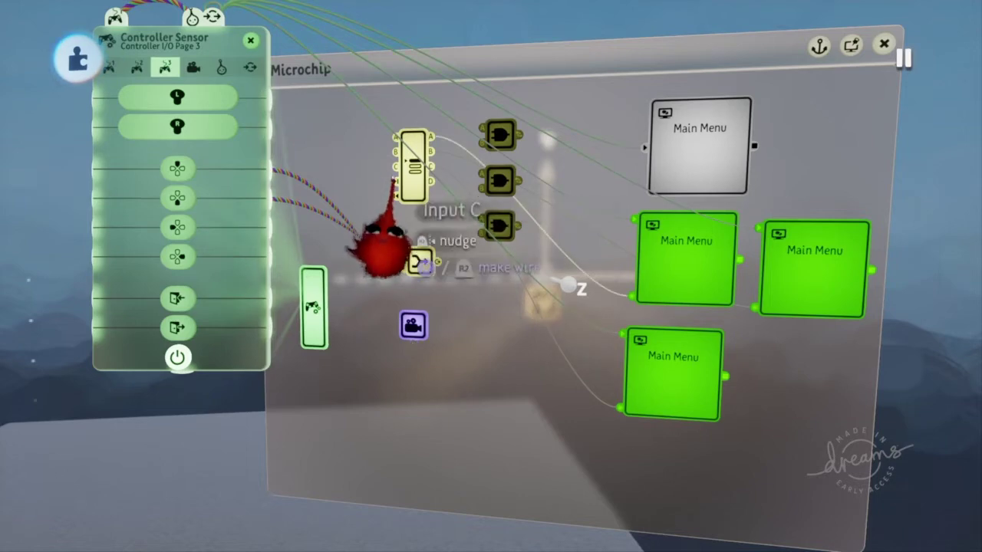
scroll(389, 202, "up", 5)
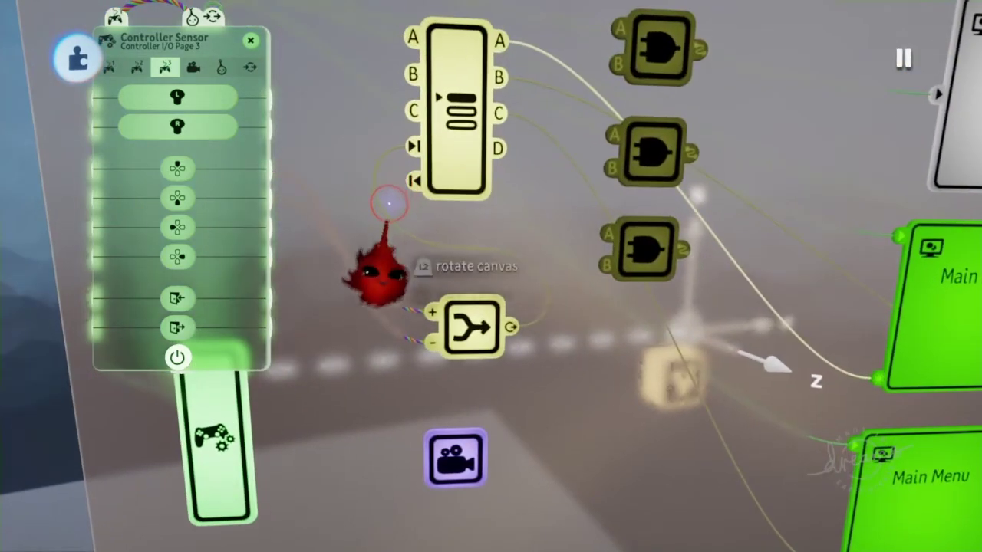
scroll(401, 454, "down", 5)
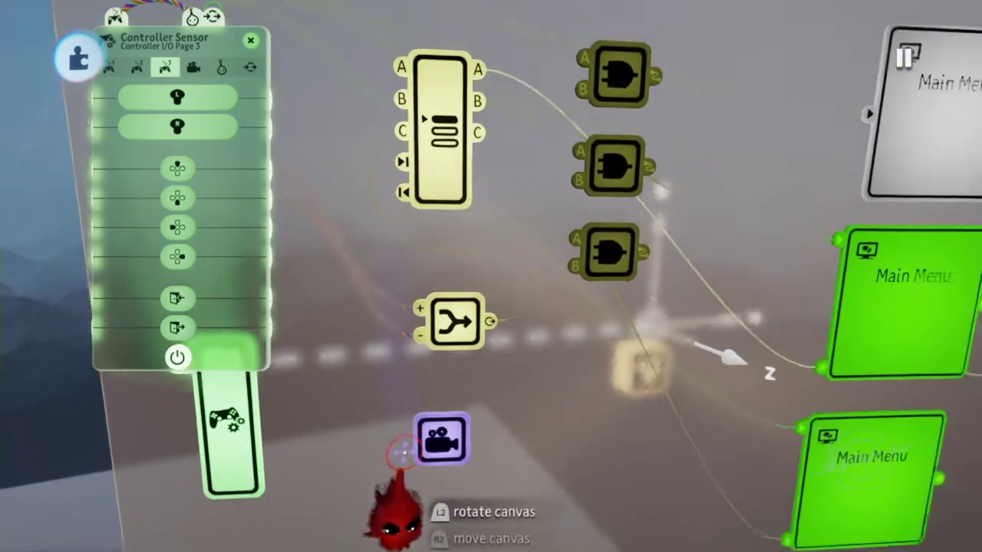
middle_click_drag(419, 438, 414, 375)
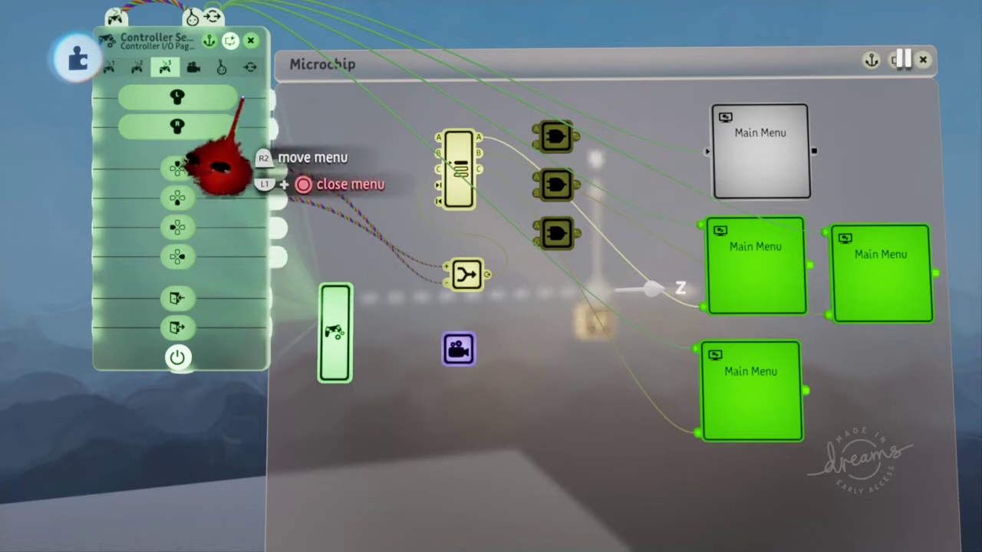
Wire the controller sensor's Possessed output to the camera and frame the camera's view on the Main Menu title
left_click(250, 67)
left_click_drag(274, 127, 458, 355)
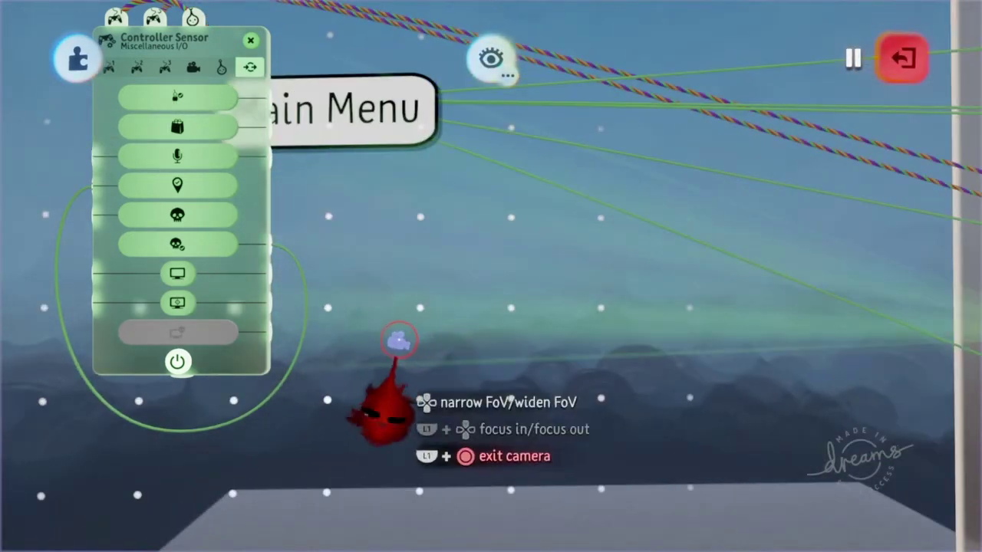
key("Up")
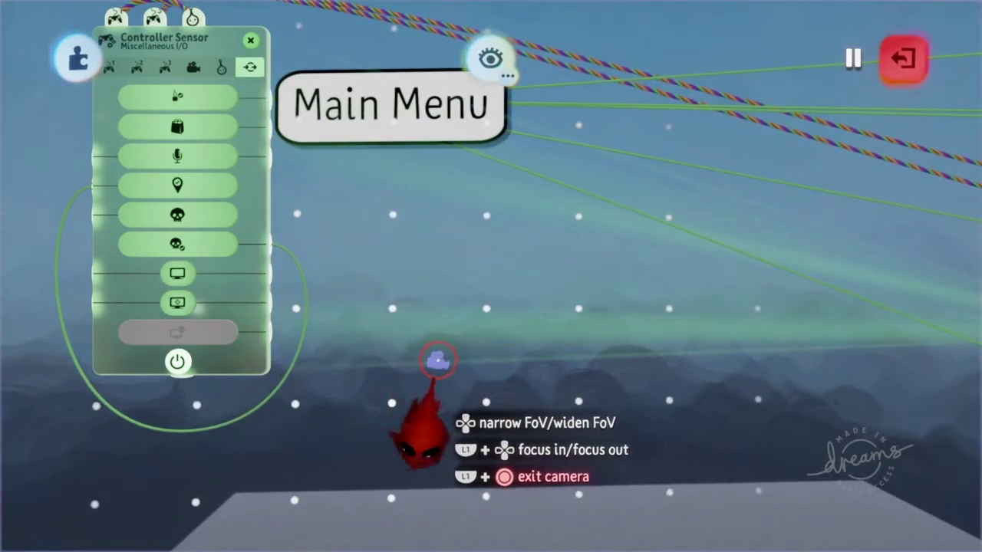
key("Escape")
Play the scene from the start to test the menu and return to edit mode
key("Escape")
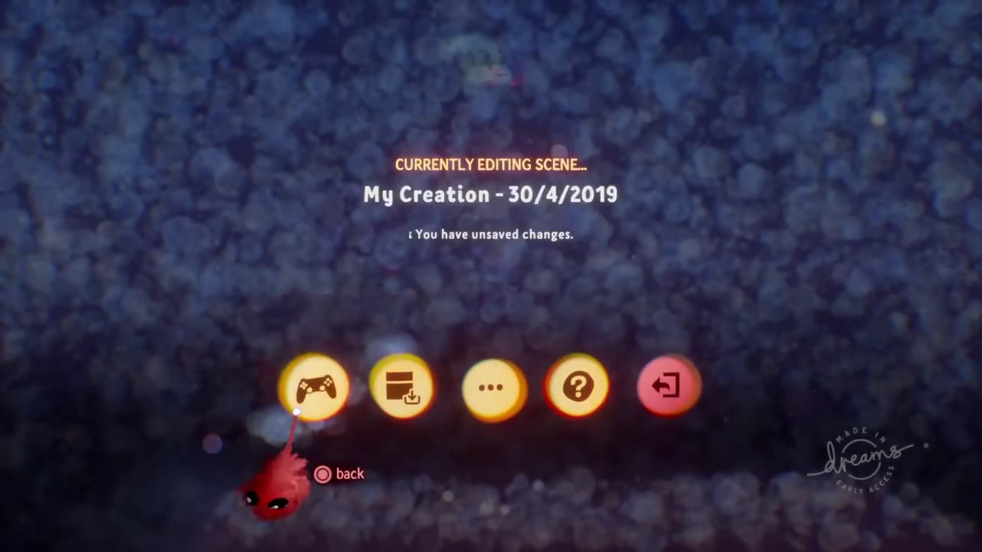
left_click(315, 387)
key("Escape")
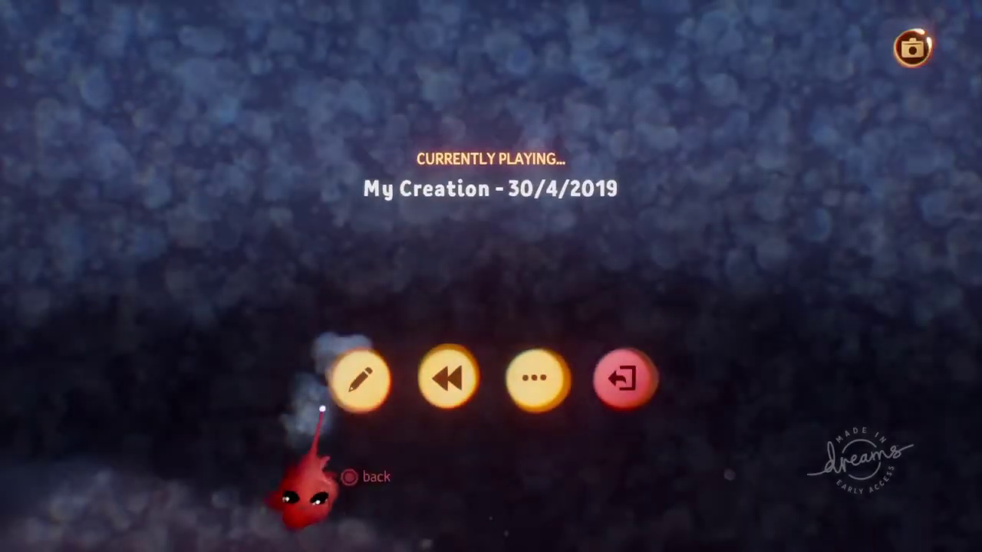
left_click(359, 378)
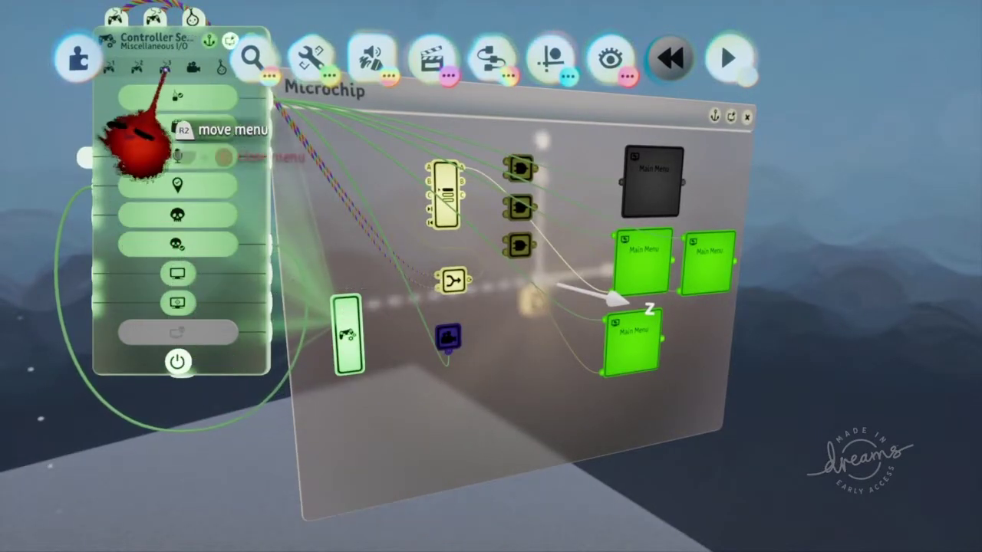
Turn on Force Possession in the controller sensor's possession settings
left_click(193, 68)
left_click(221, 67)
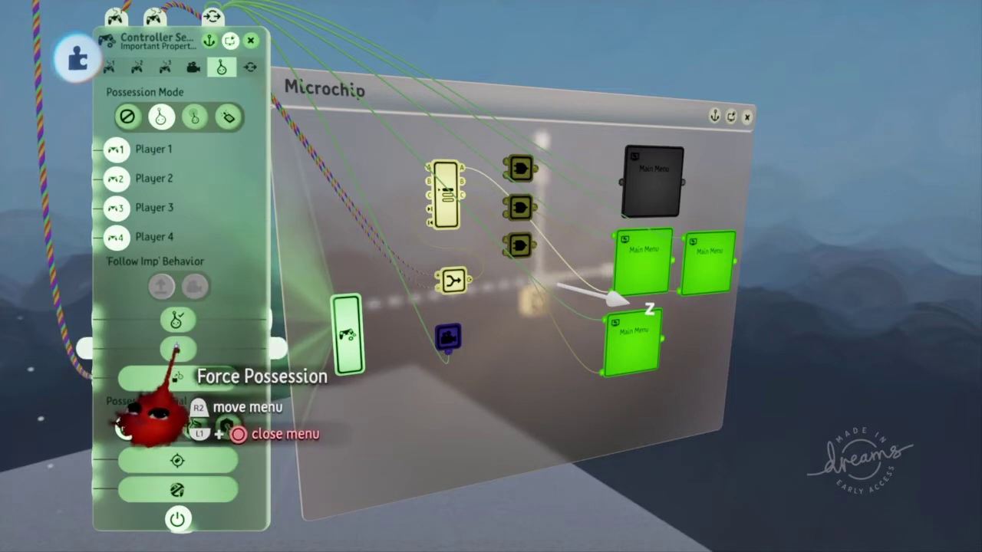
key("Escape")
Playtest the scene again to check the title and three green menu labels, and return to edit mode
key("Escape")
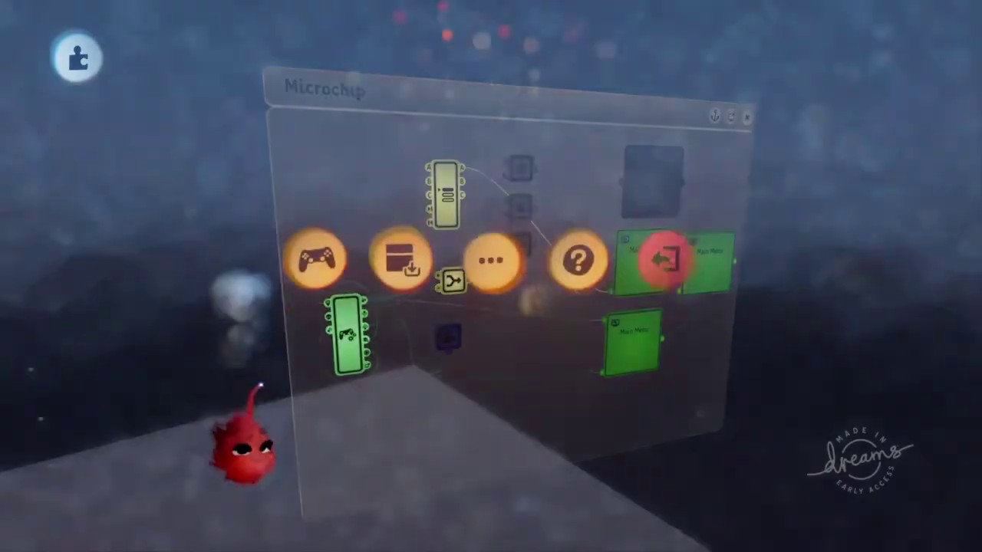
left_click(309, 372)
key("Escape")
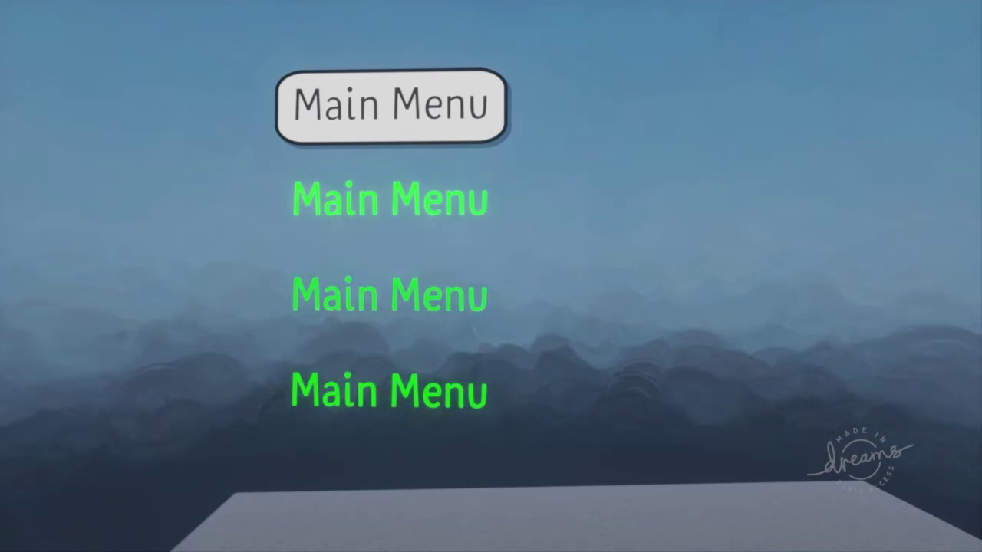
key("Escape")
left_click(357, 386)
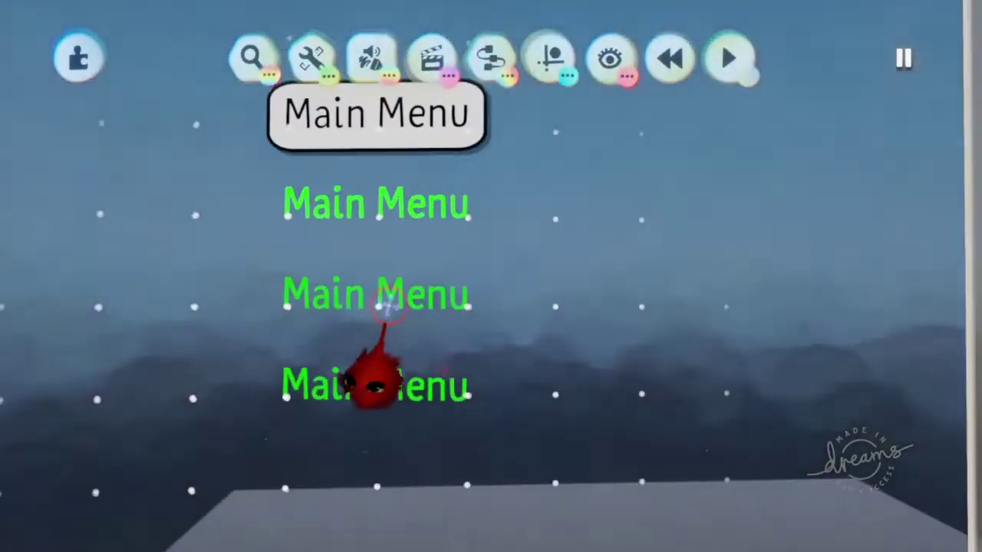
Examine the selector's wiring to the green text displayers inside the microchip
scroll(392, 303, "down", 5)
scroll(396, 299, "right", 3)
scroll(415, 264, "down", 3)
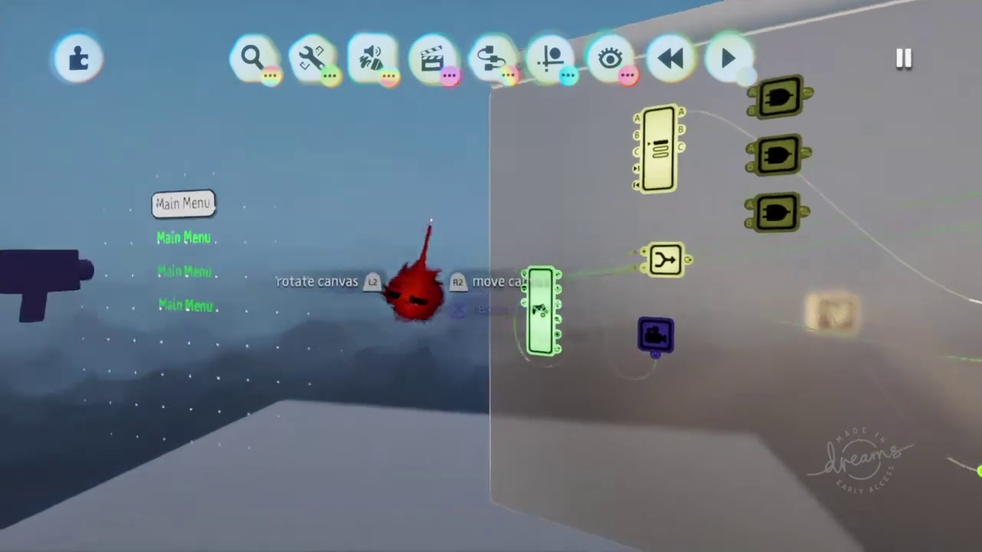
scroll(411, 247, "right", 5)
scroll(411, 261, "up", 2)
scroll(406, 230, "down", 2)
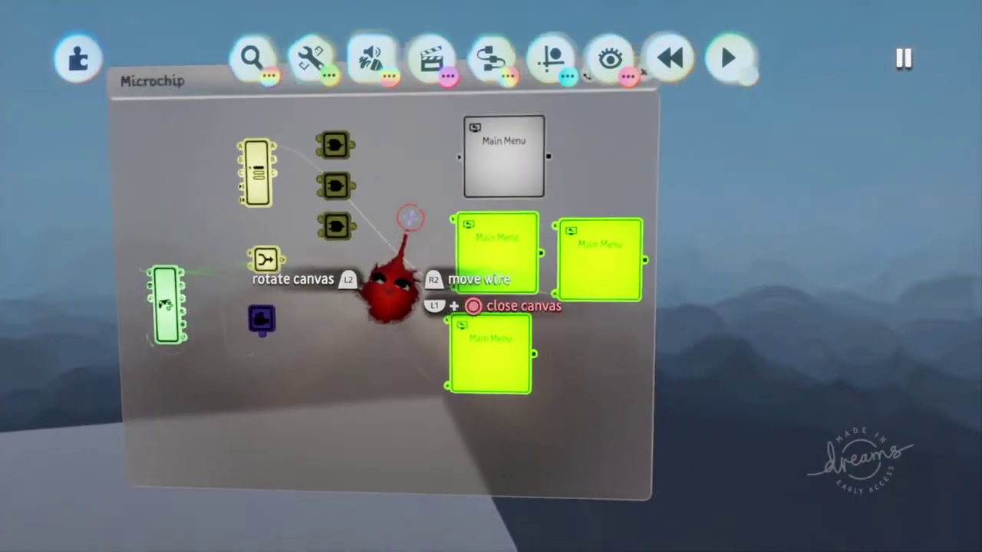
scroll(411, 217, "down", 3)
scroll(415, 211, "up", 5)
scroll(415, 200, "down", 4)
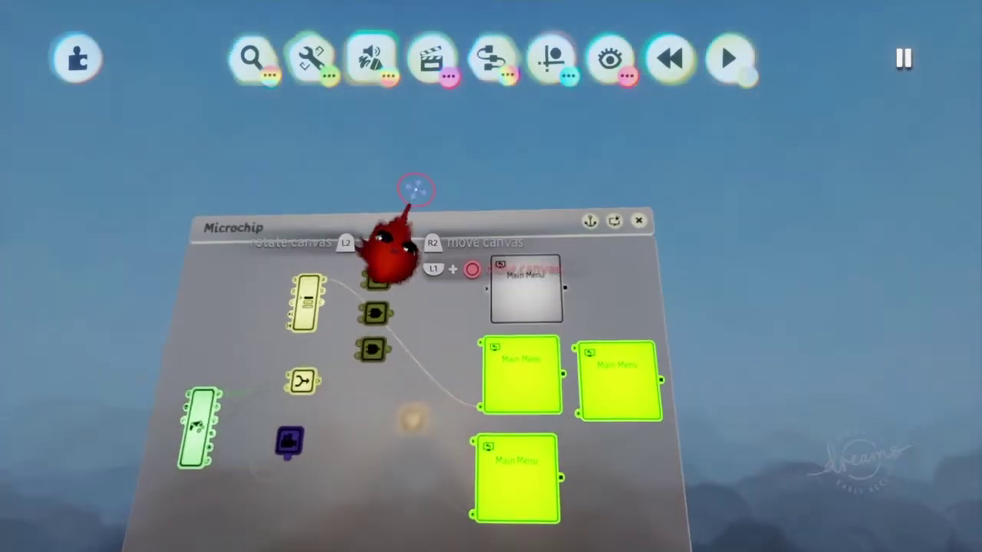
scroll(416, 190, "up", 5)
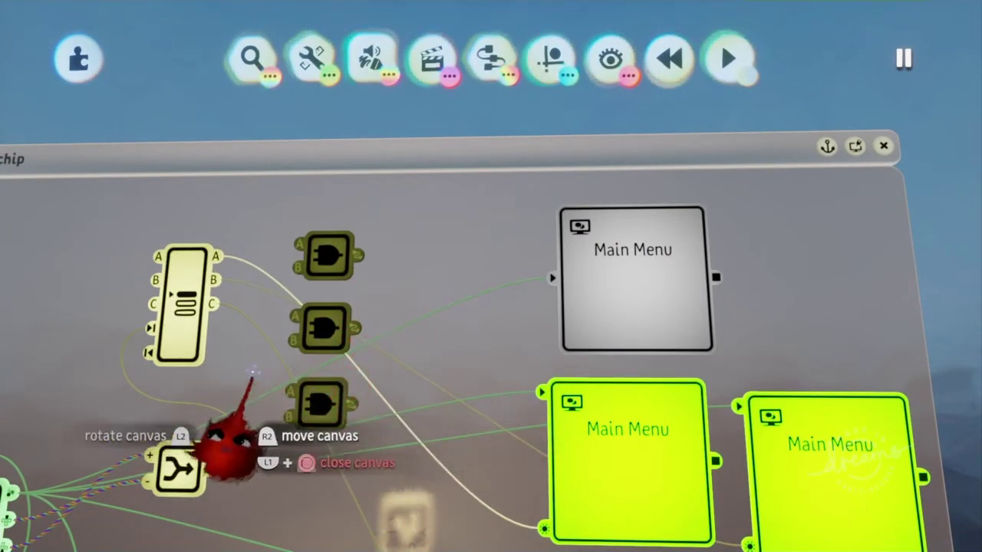
Wire the selector's outputs A, B and C to input A of the top, middle and bottom AND gates respectively
scroll(345, 296, "right", 1)
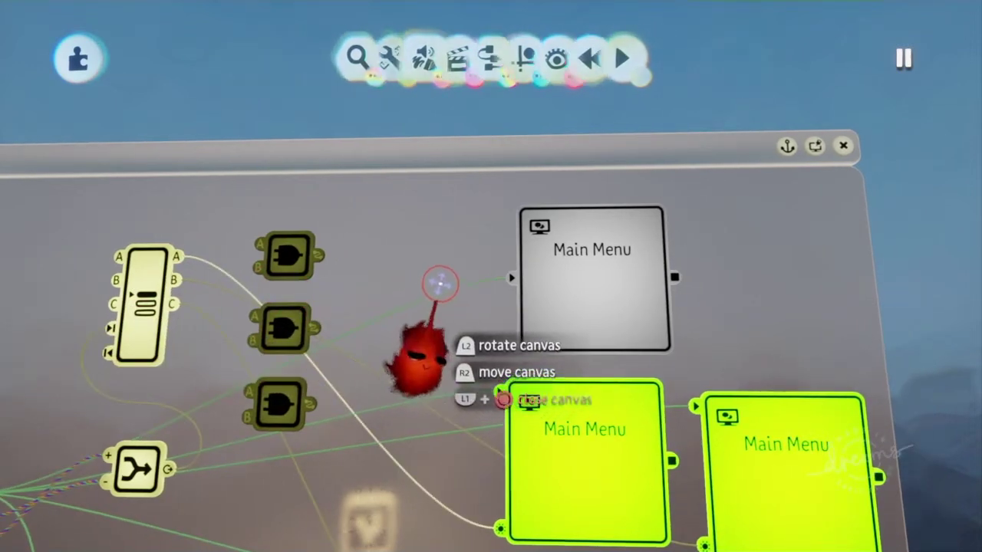
left_click_drag(174, 259, 260, 244)
left_click(264, 244)
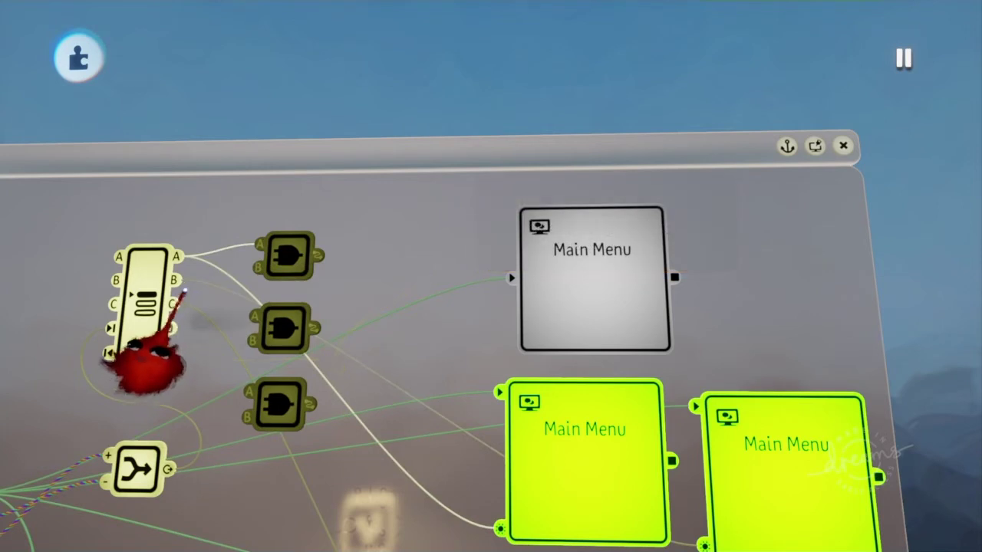
left_click_drag(176, 281, 254, 315)
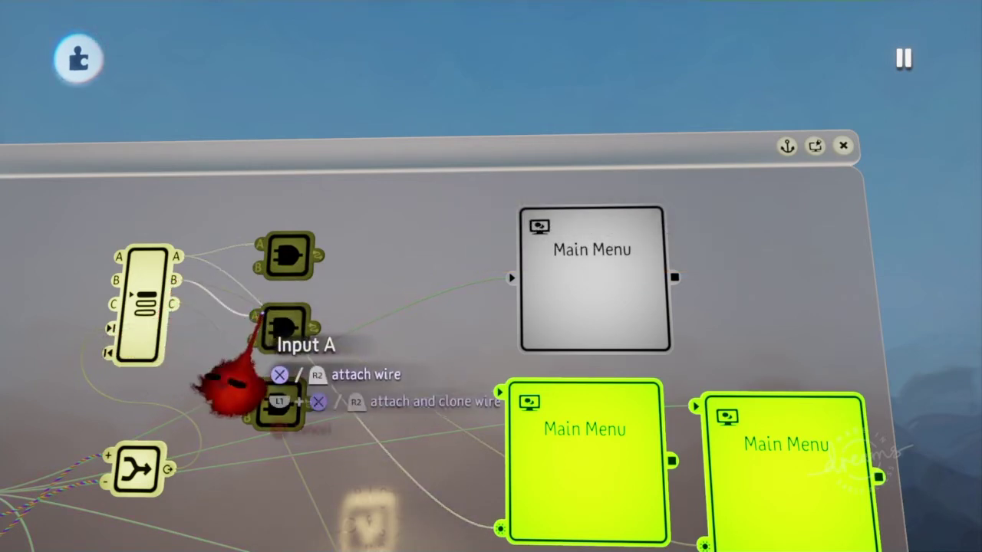
left_click_drag(176, 305, 245, 391)
left_click(245, 392)
Open the controller sensor's settings beside the microchip and wire its X button output to input B of each AND gate
scroll(164, 484, "down", 5)
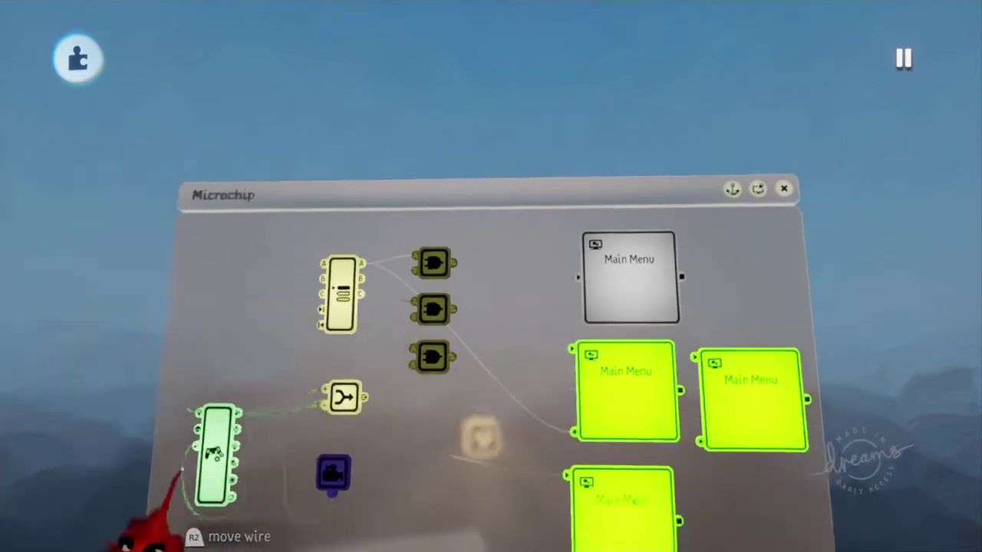
left_click(347, 367)
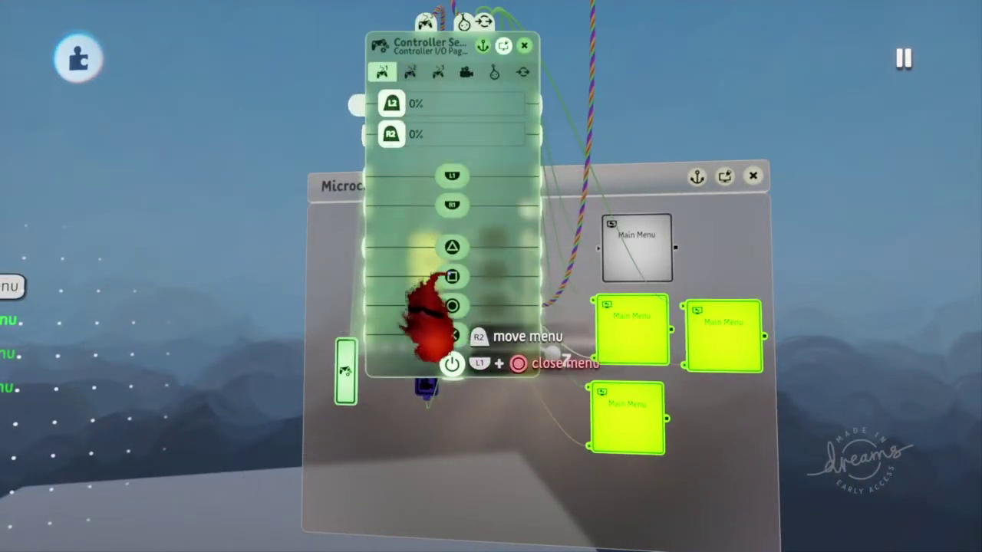
left_click_drag(450, 422, 231, 429)
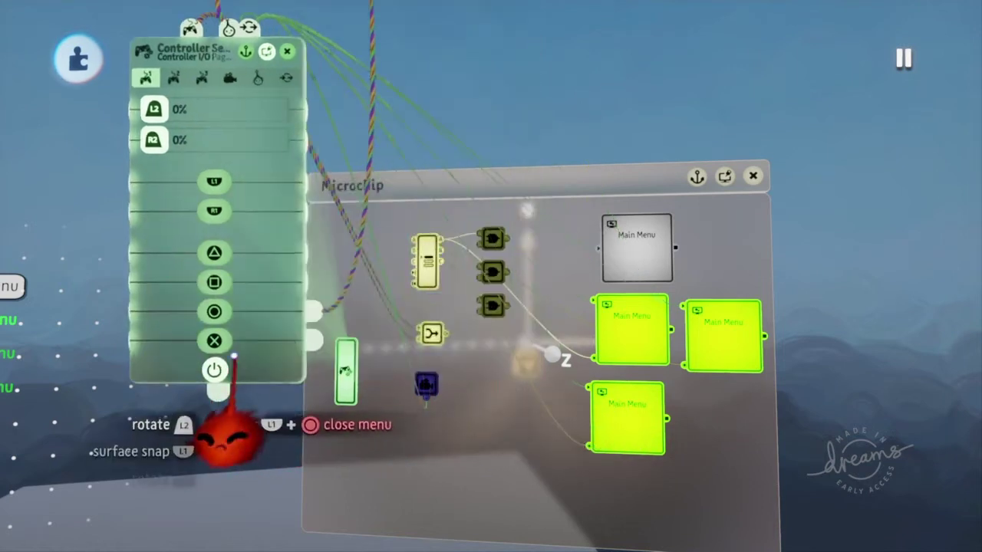
left_click(313, 339)
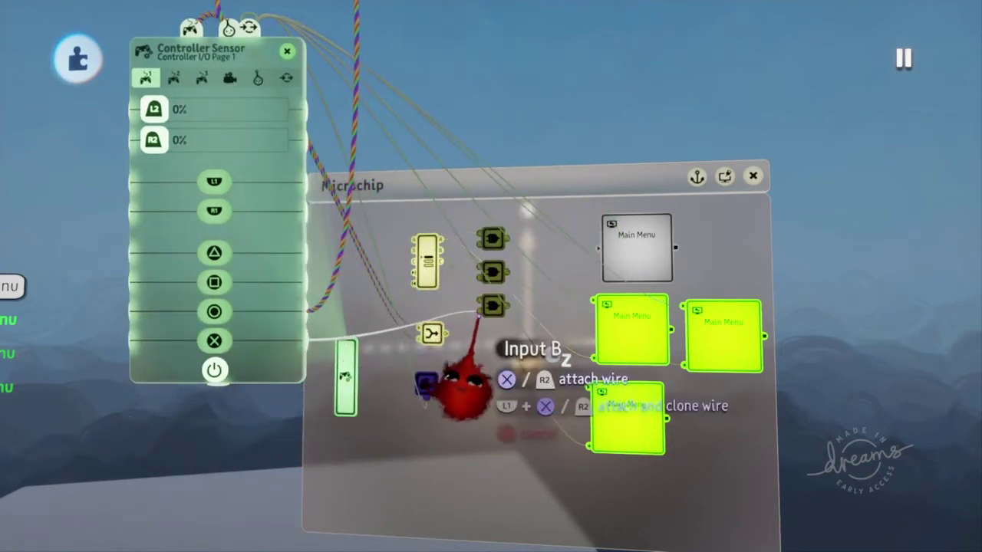
left_click(460, 380)
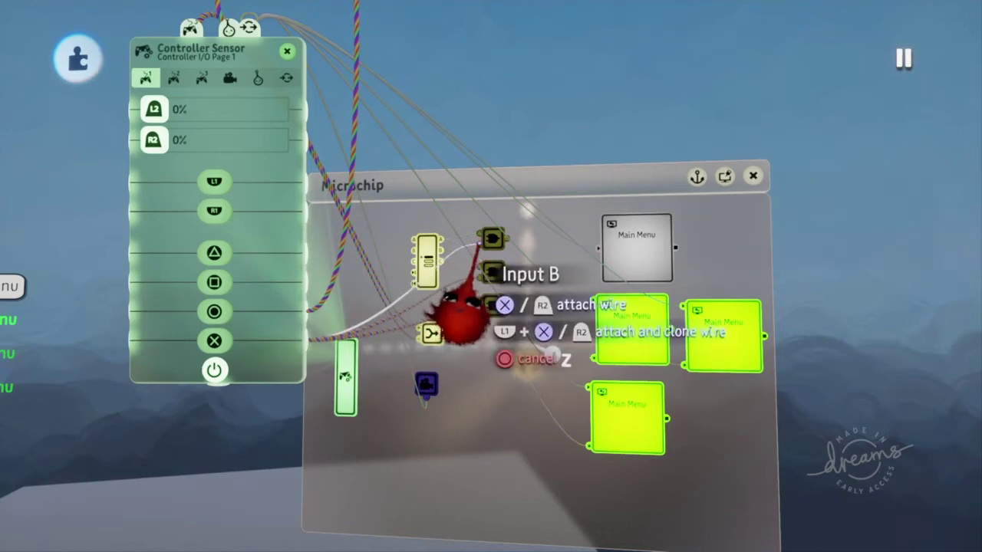
left_click(479, 244)
Move the top AND gate up, away from the middle gate, and close the controller sensor's settings
left_click_drag(525, 266, 454, 268)
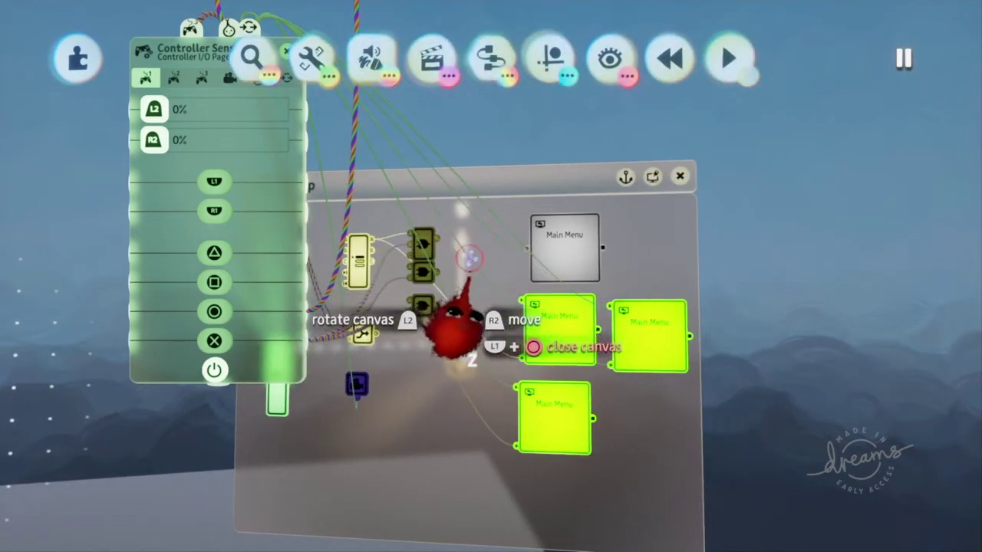
scroll(429, 240, "up", 5)
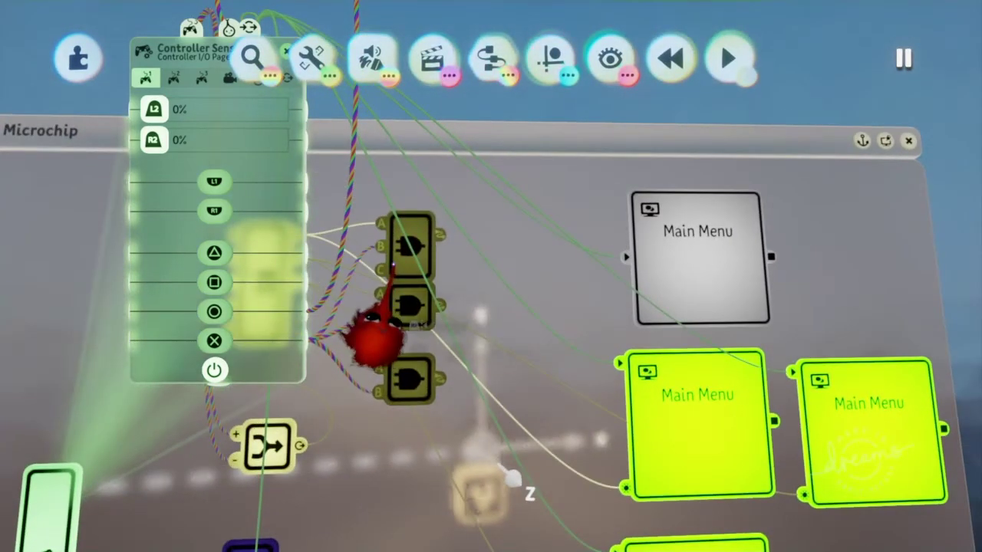
left_click_drag(392, 222, 415, 209)
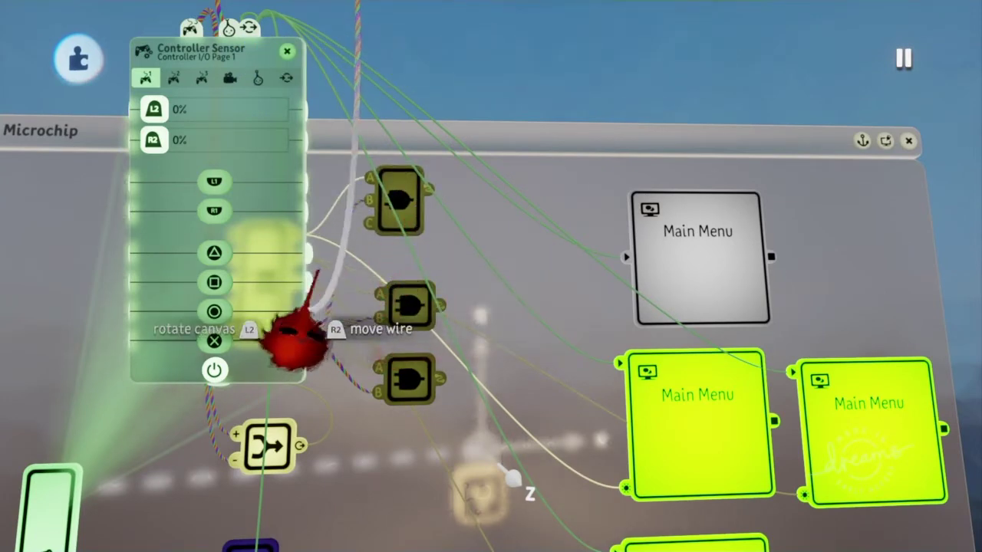
key("Escape")
scroll(418, 242, "right", 2)
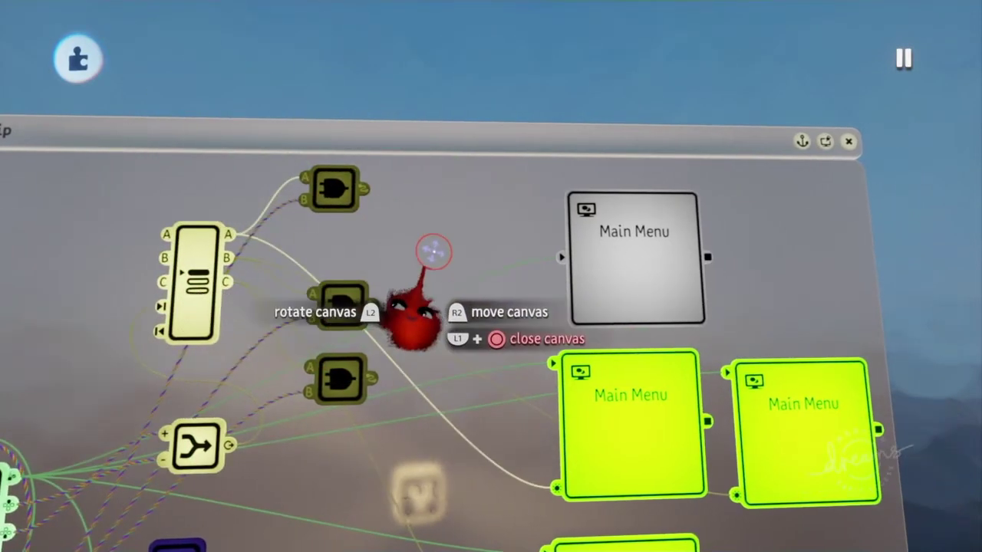
Stamp the music tracks Bite Size Bop, DREAMY (IRL Remix) and Ancient Monument beside the top, middle and bottom AND gates
left_click(253, 56)
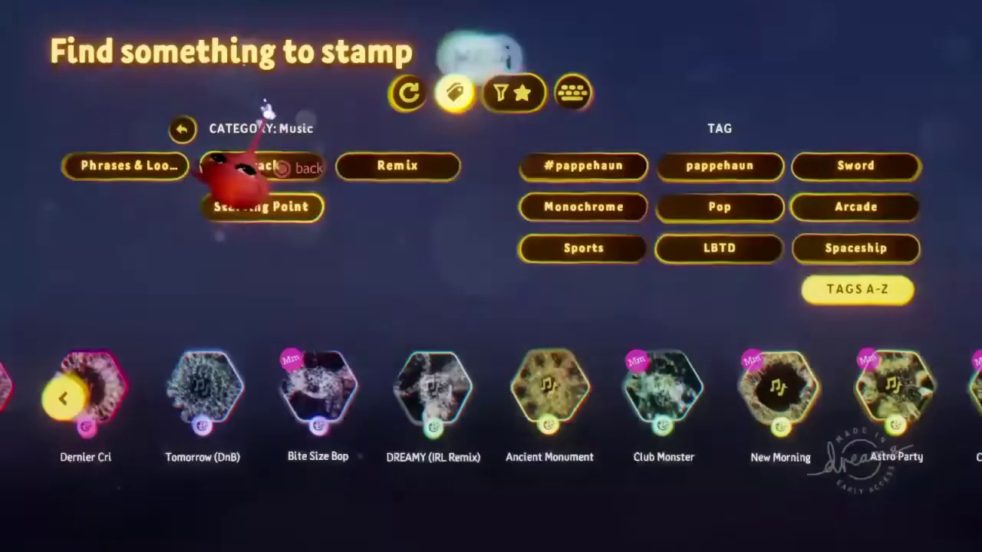
left_click(318, 391)
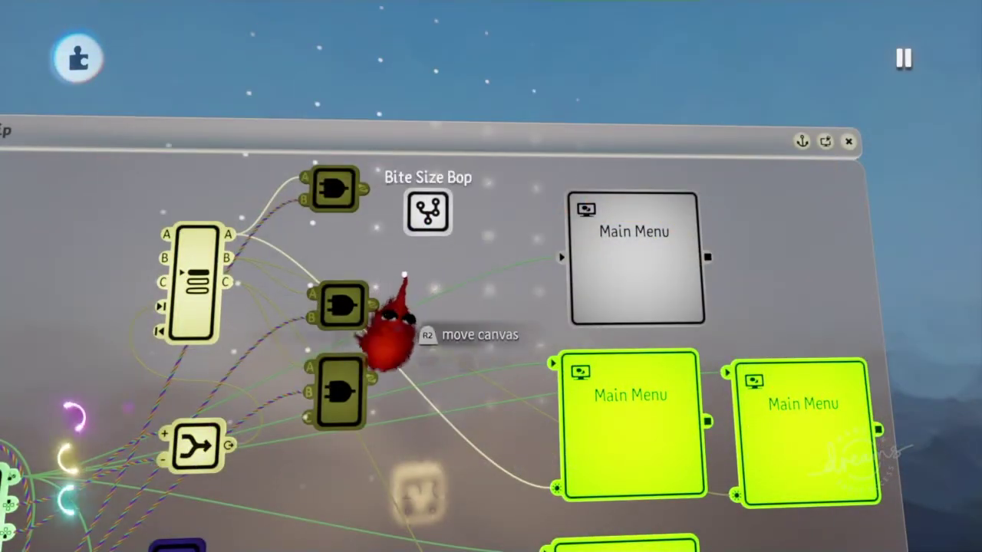
left_click(253, 56)
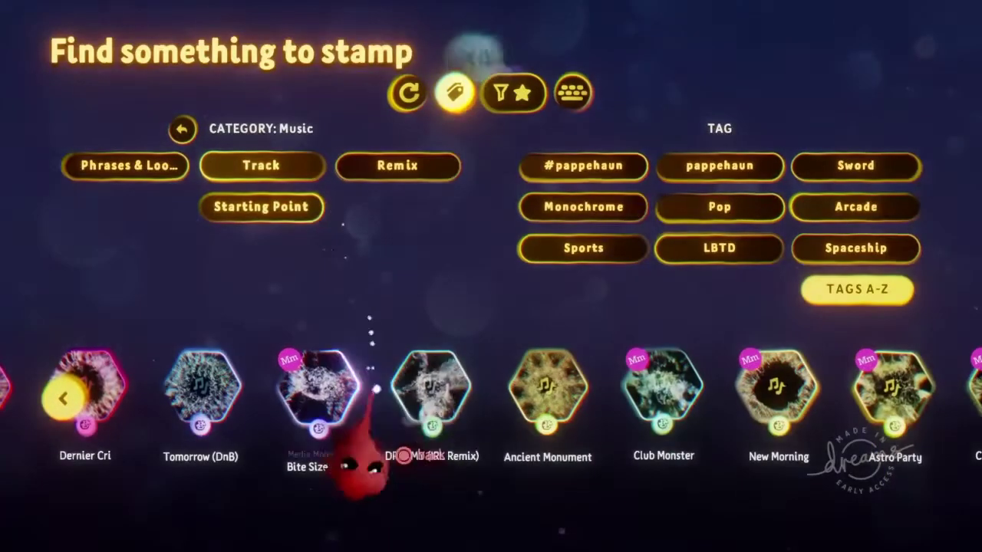
left_click(421, 460)
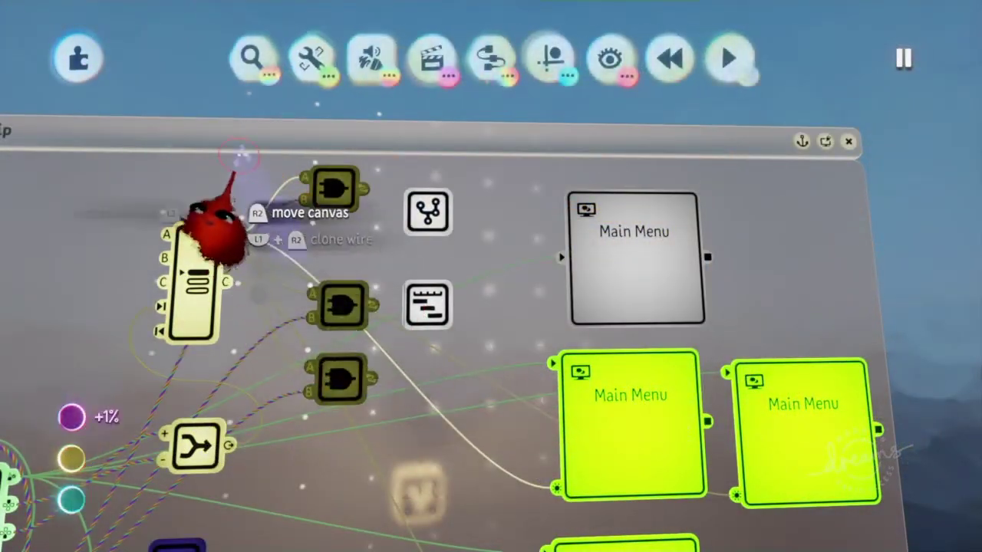
left_click(253, 58)
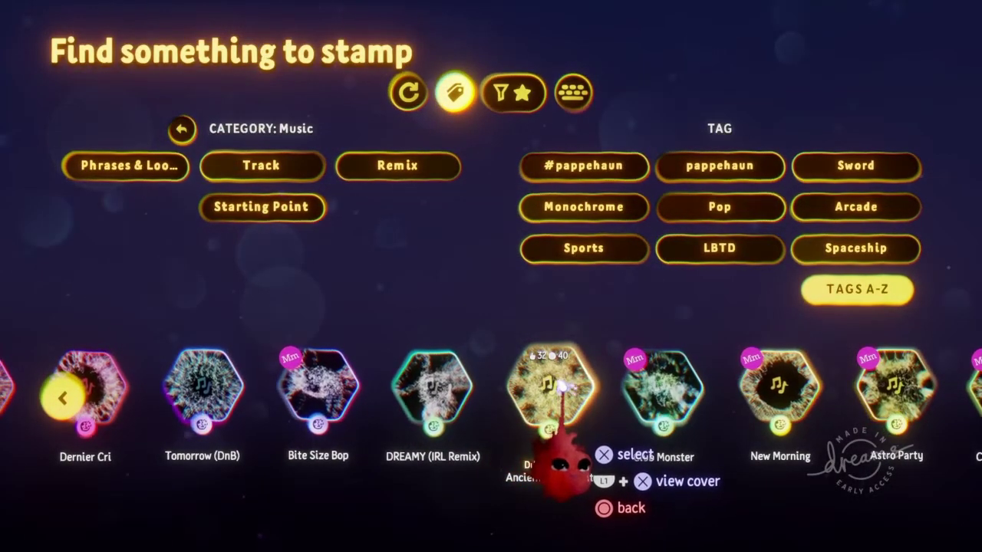
left_click(554, 387)
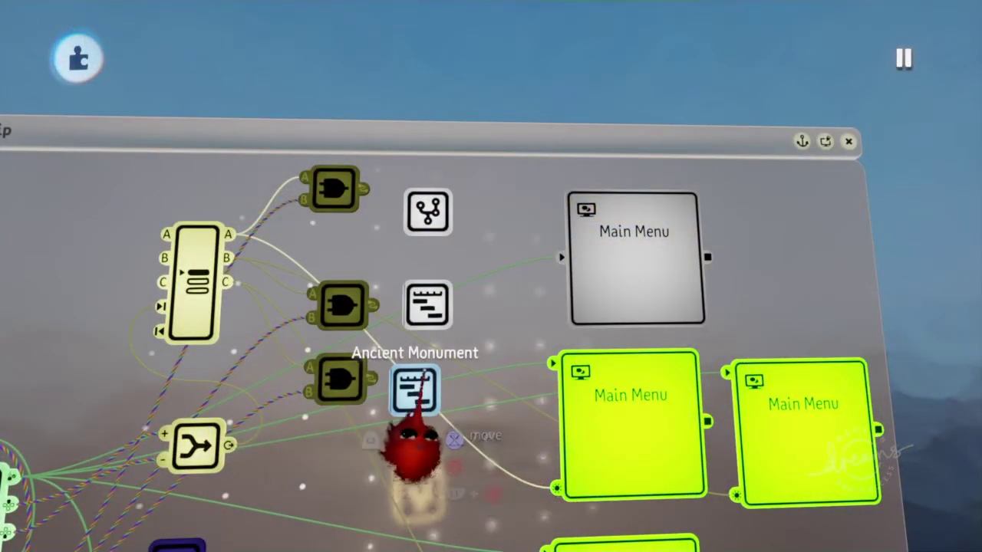
Replace the Bite Size Bop track with the Tomorrow (DnB) track beside the top AND gate
key("Delete")
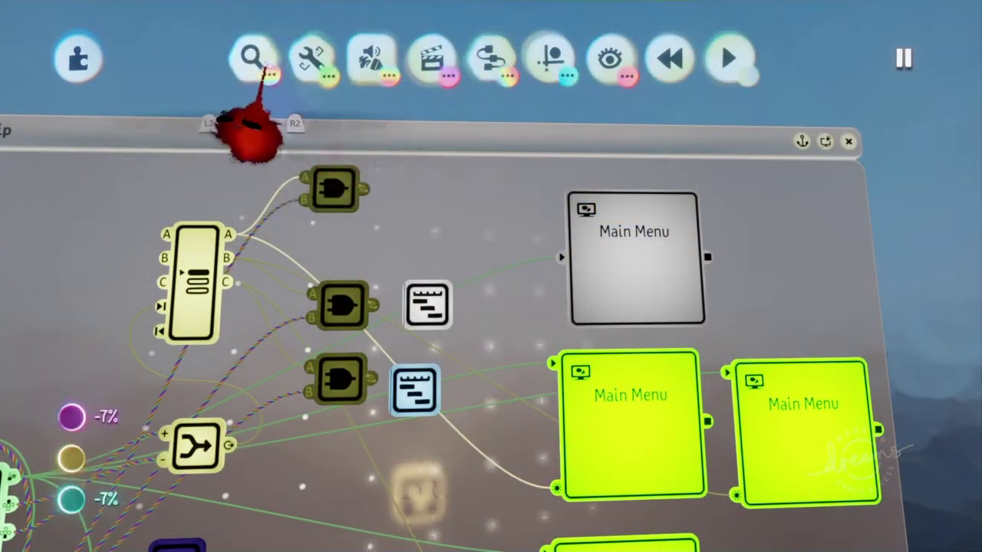
left_click(256, 61)
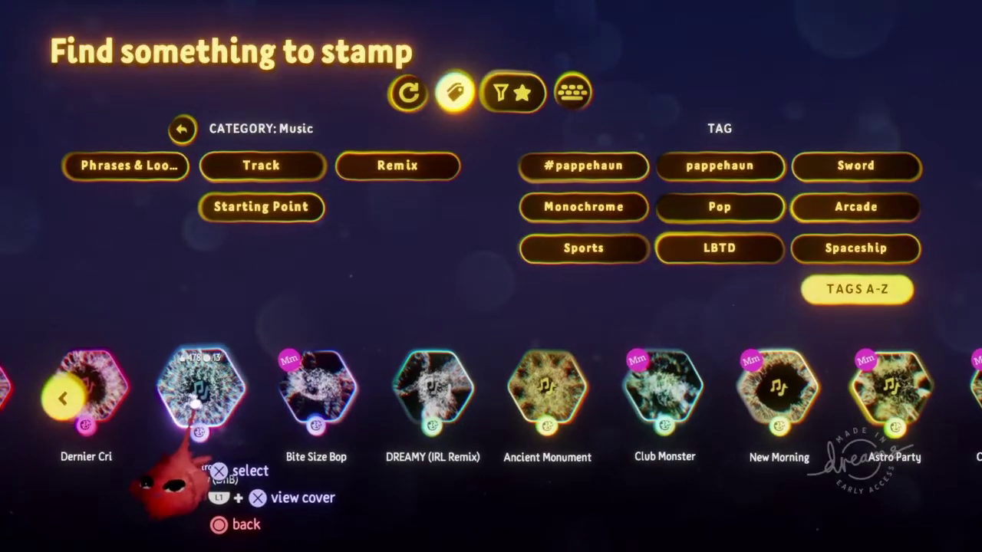
left_click(203, 384)
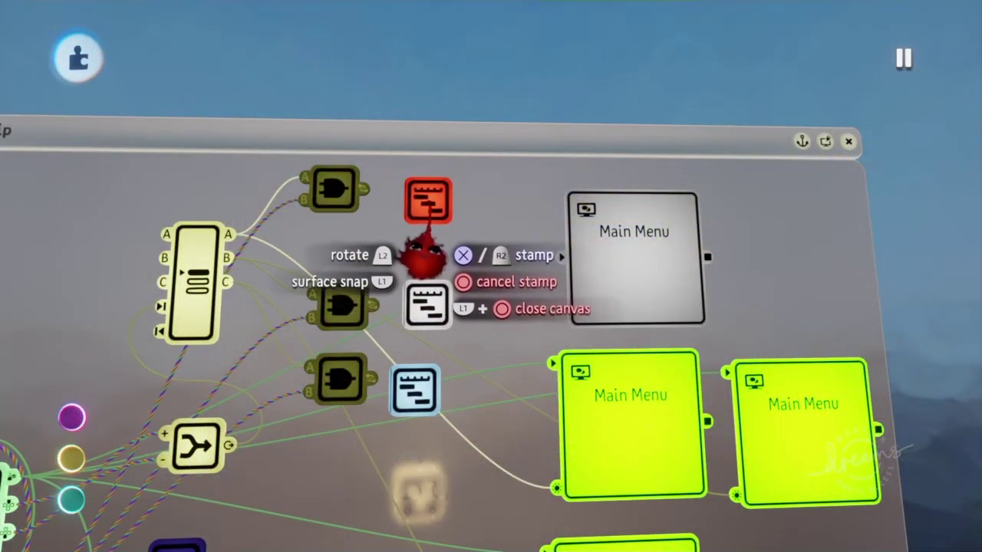
left_click(427, 194)
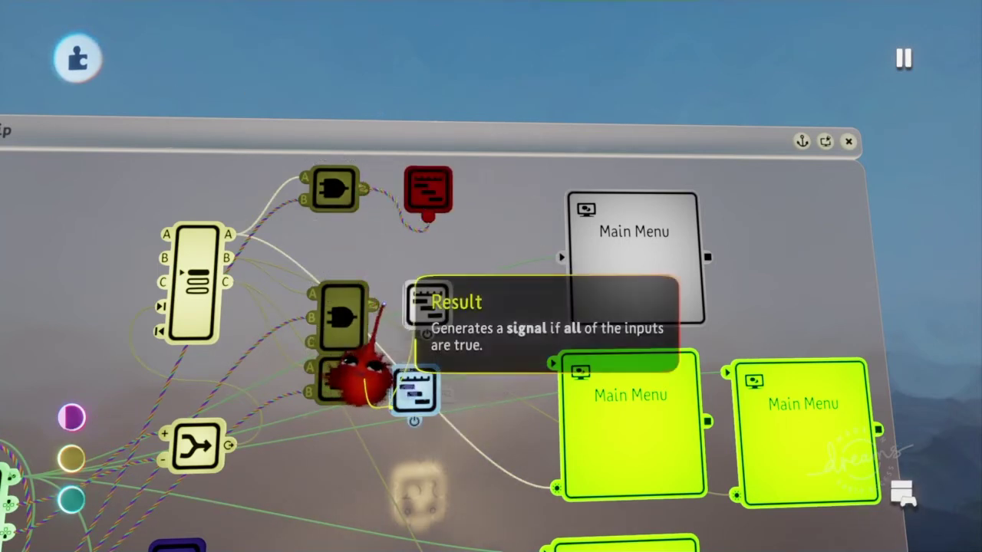
Wire each AND gate's result output to the power input of the music track beside it
left_click(375, 302)
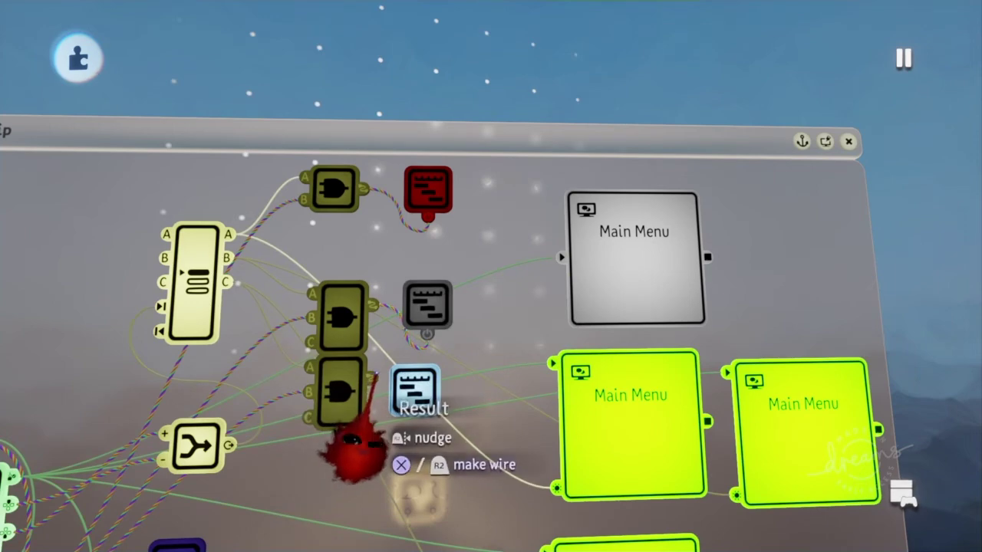
left_click(408, 419)
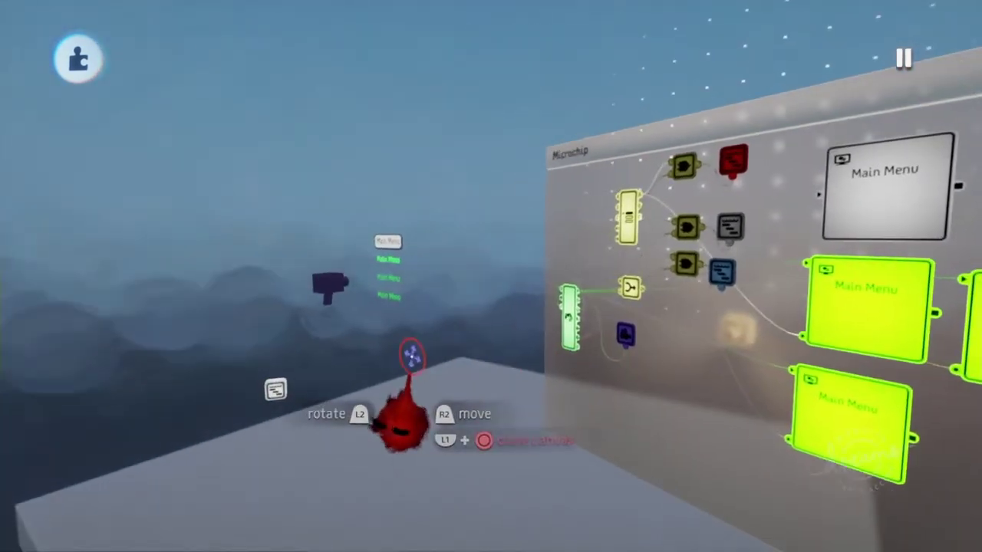
Playtest the scene to check the menu highlighting and music selection, and return to edit mode
middle_click_drag(413, 355, 358, 401)
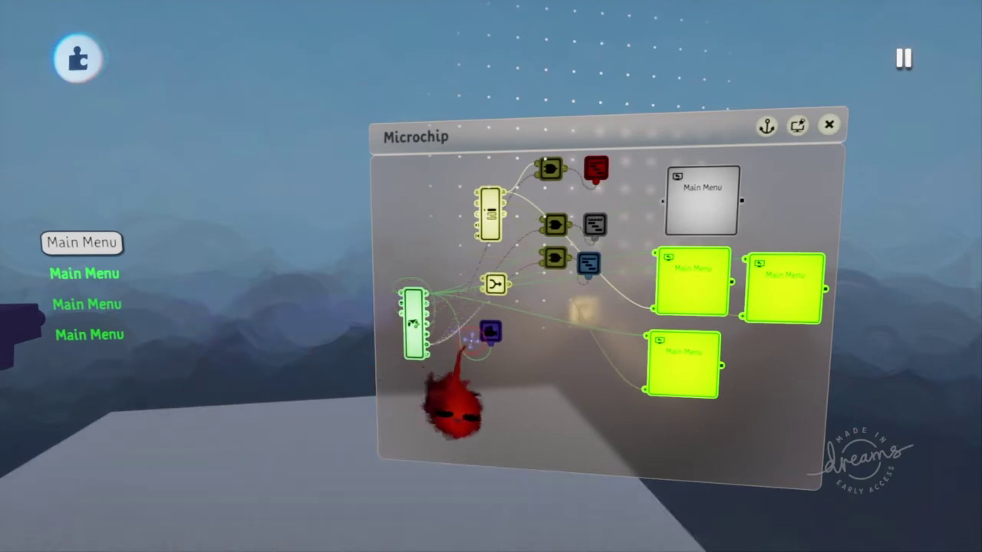
middle_click_drag(292, 369, 361, 441)
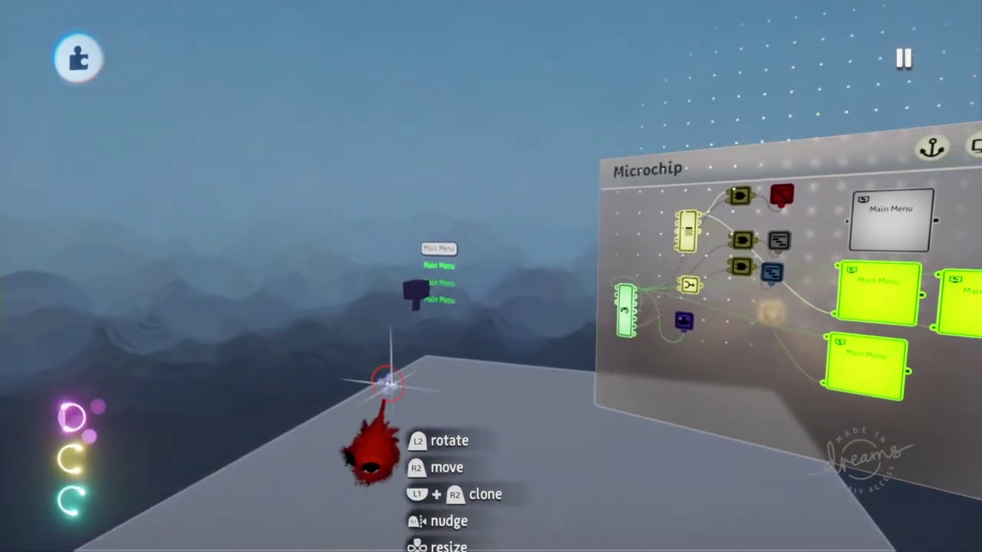
key("Escape")
left_click(311, 390)
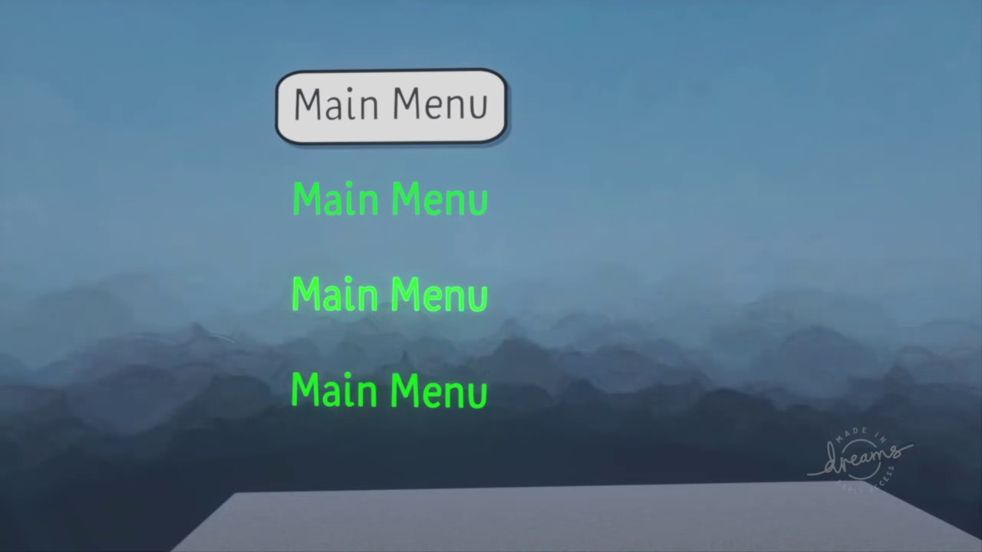
key("Down")
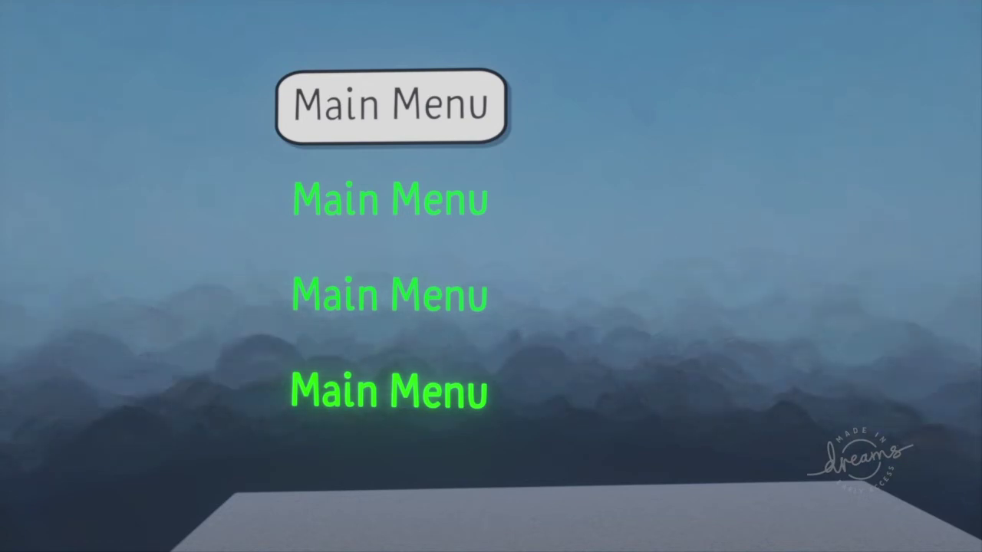
key("Escape")
left_click(359, 388)
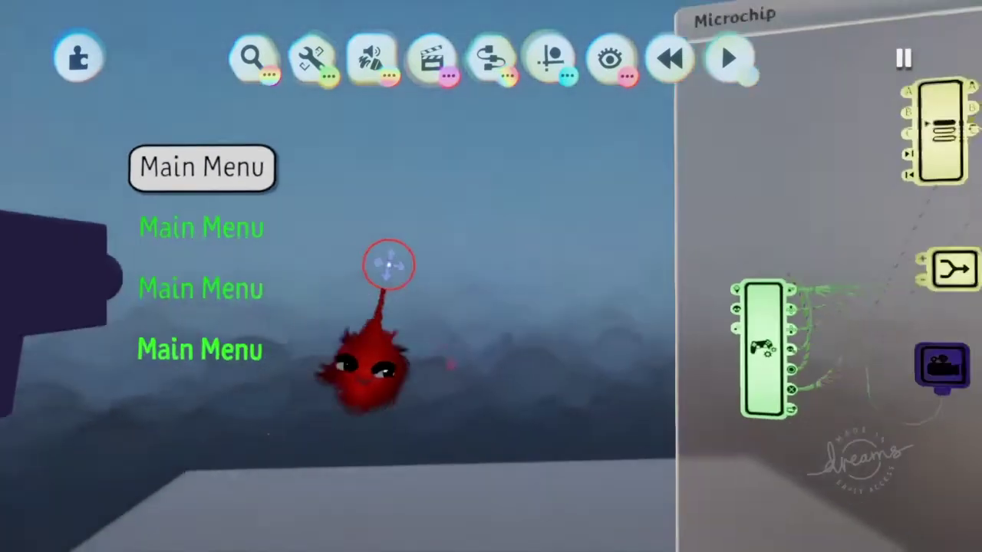
Set the playback mode of the Tomorrow (DnB) and Ancient Monument tracks to Once
middle_click_drag(389, 264, 361, 303)
middle_click_drag(345, 396, 392, 267)
left_click_drag(395, 265, 400, 262)
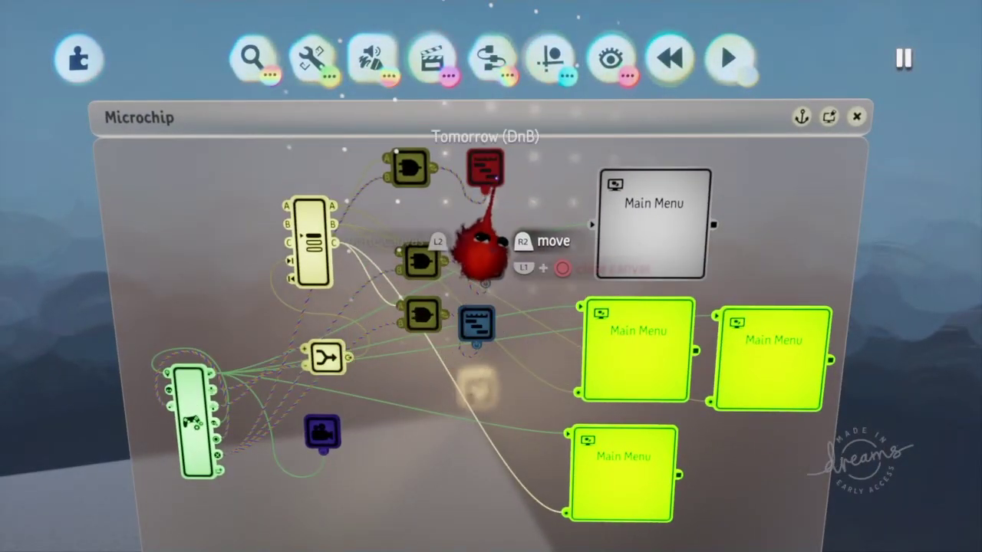
left_click(488, 163)
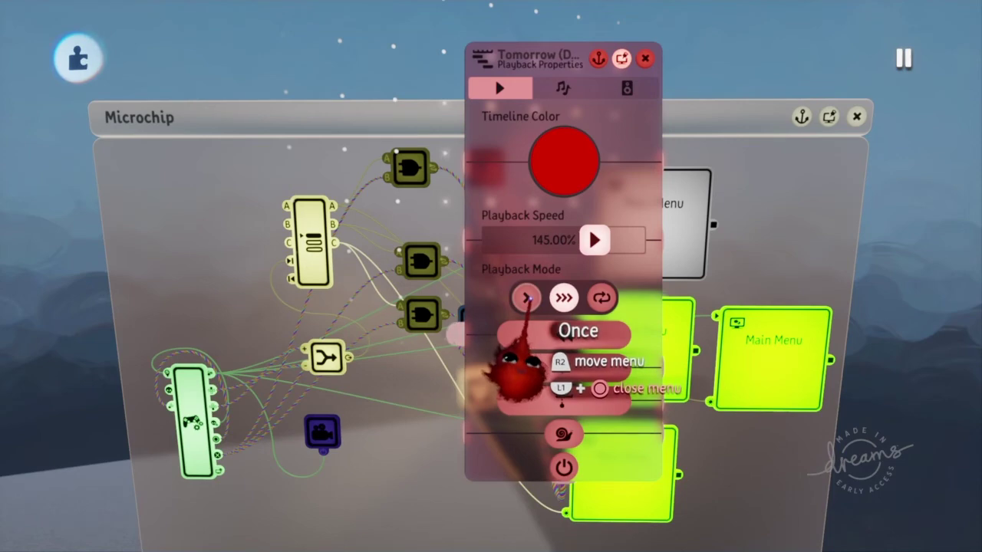
left_click(527, 299)
key("Escape")
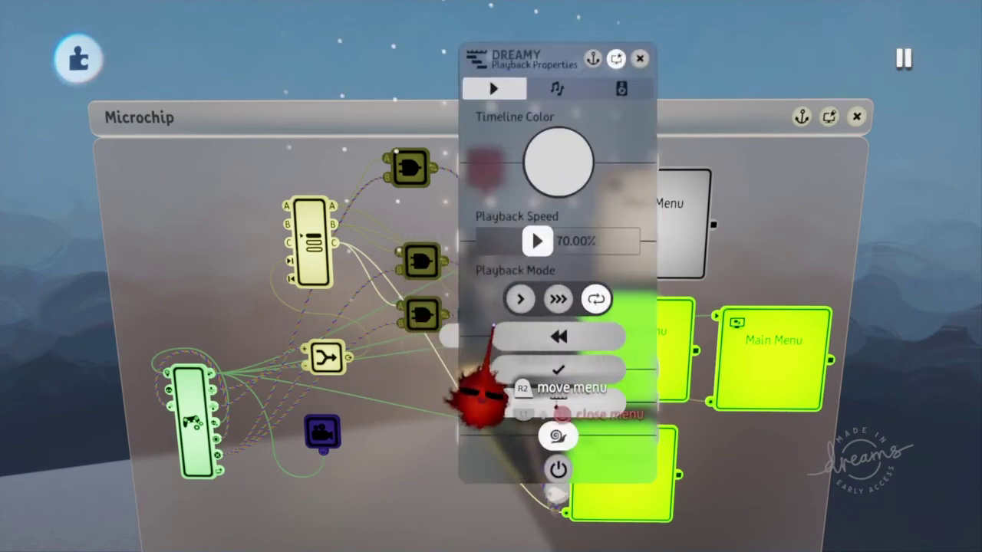
key("Escape")
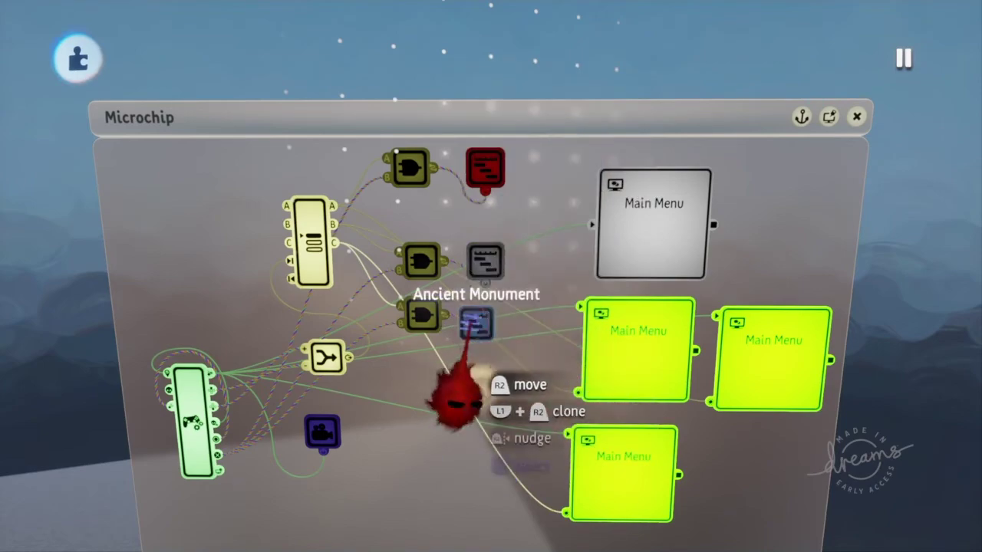
left_click(475, 319)
left_click(510, 345)
Playtest the main menu to check how the tracks play in Once mode, and return to editing the microchip
key("Escape")
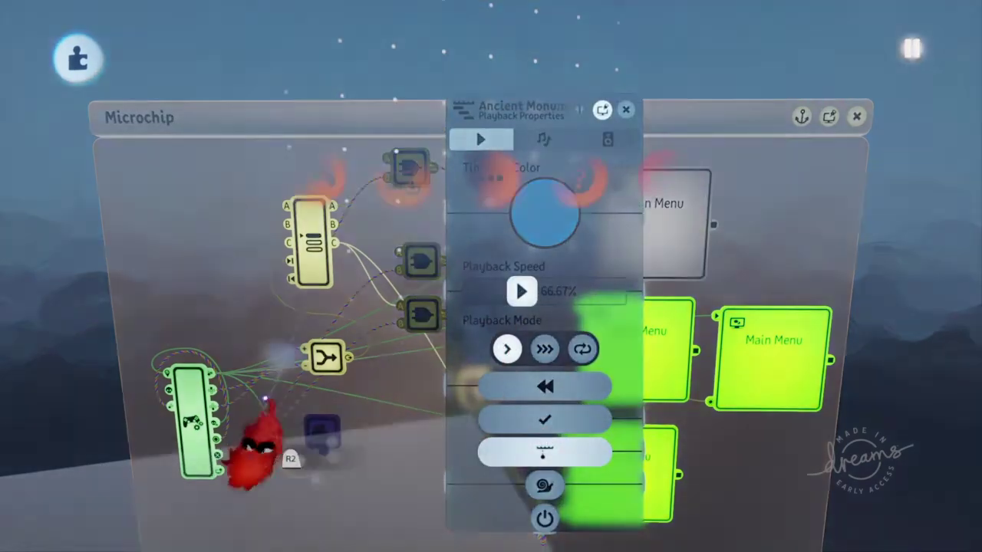
left_click(316, 389)
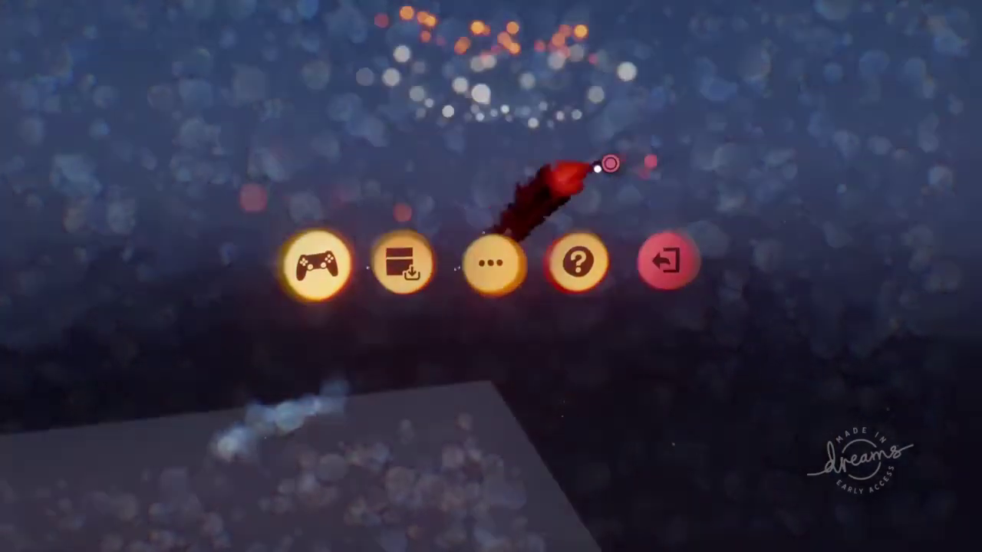
key("Return")
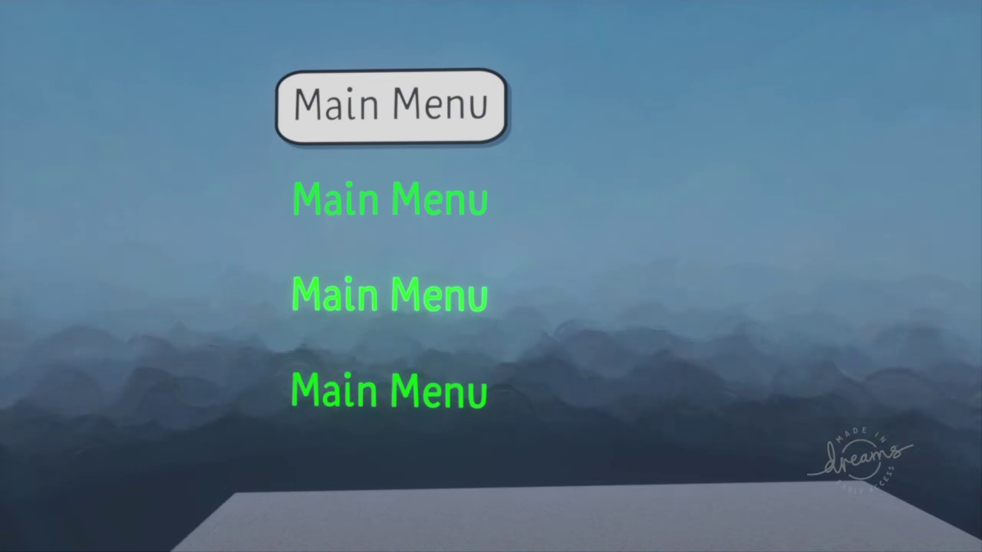
key("Down")
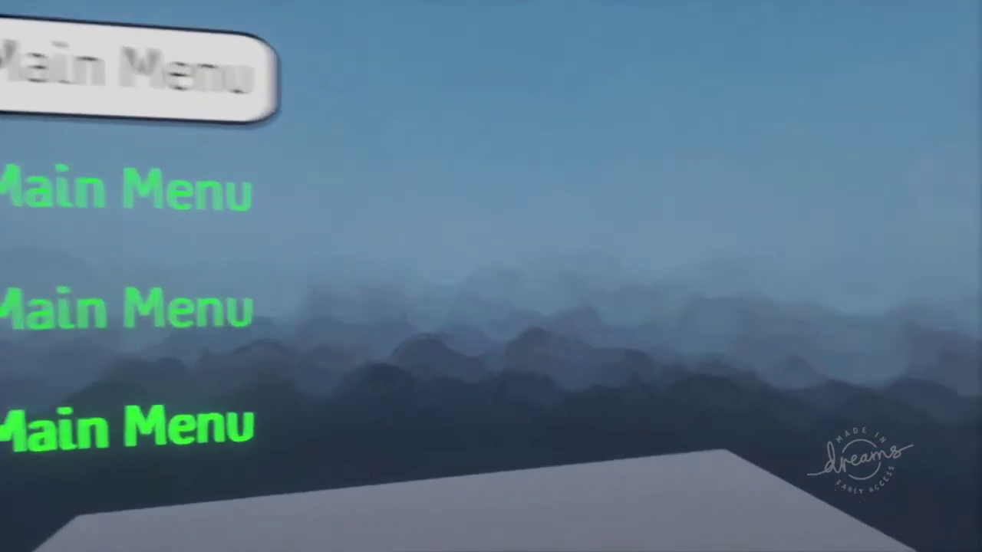
key("Escape")
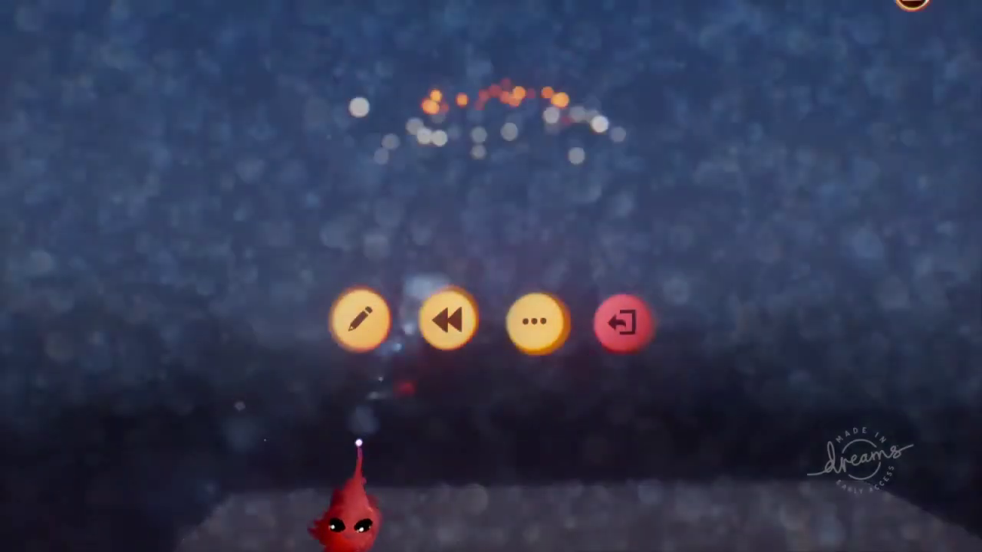
left_click(359, 392)
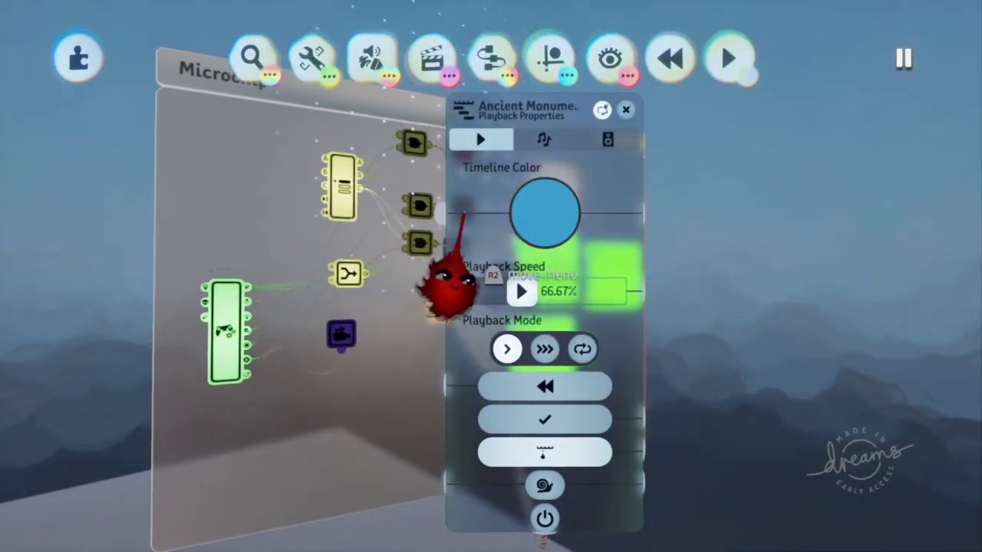
key("Escape")
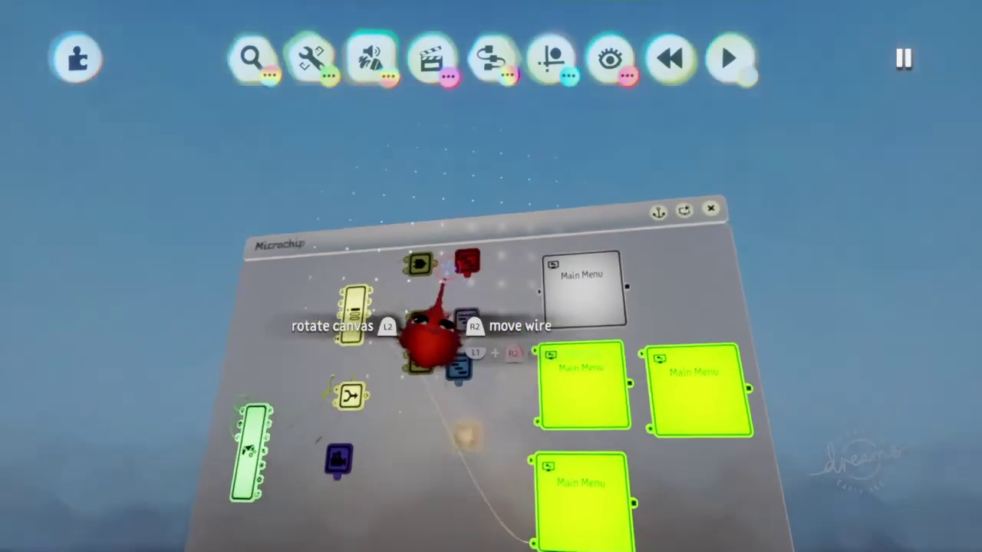
left_click_drag(430, 337, 440, 409)
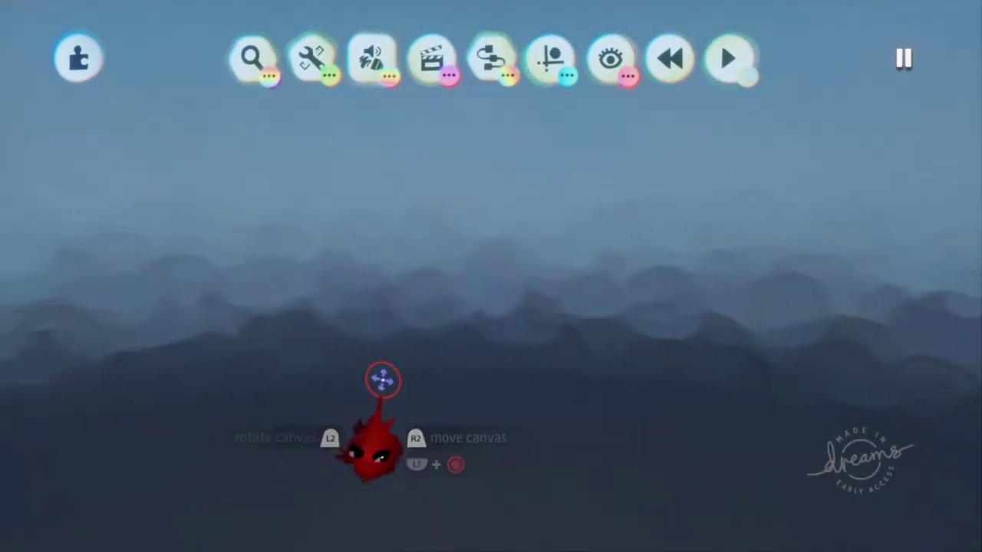
mouse_move(382, 380)
middle_mouse_down()
mouse_move(375, 406)
mouse_move(383, 381)
middle_mouse_up()
scroll(382, 399, "up", 5)
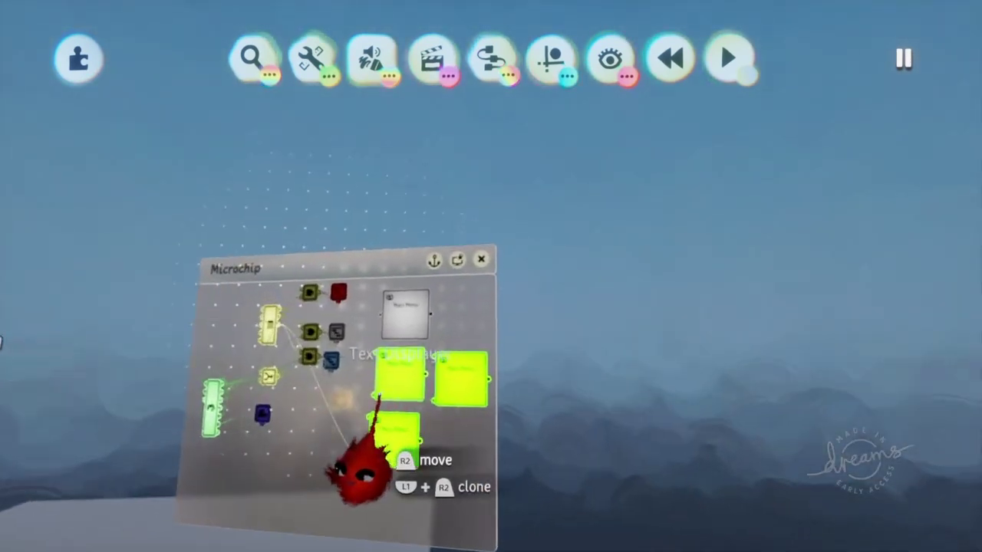